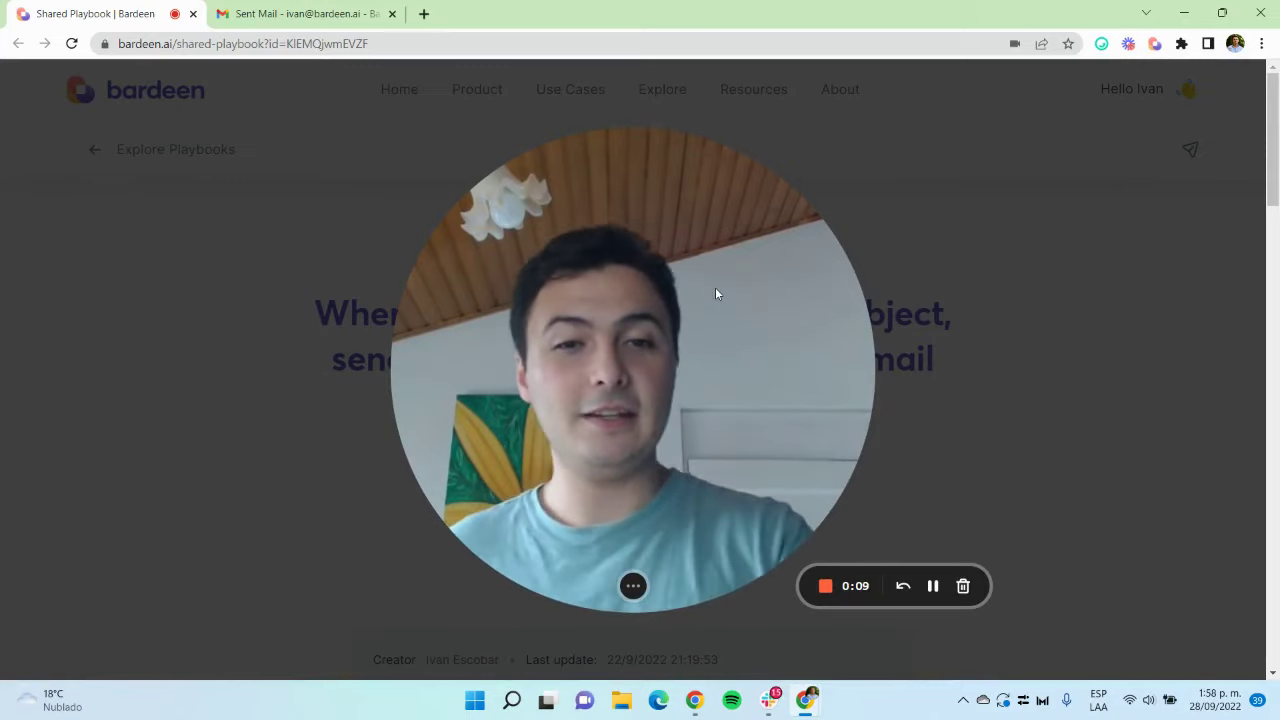
- Bring up the 'Startup investment opportunity' pitch draft in Gmail's compose window
left_click(620, 587)
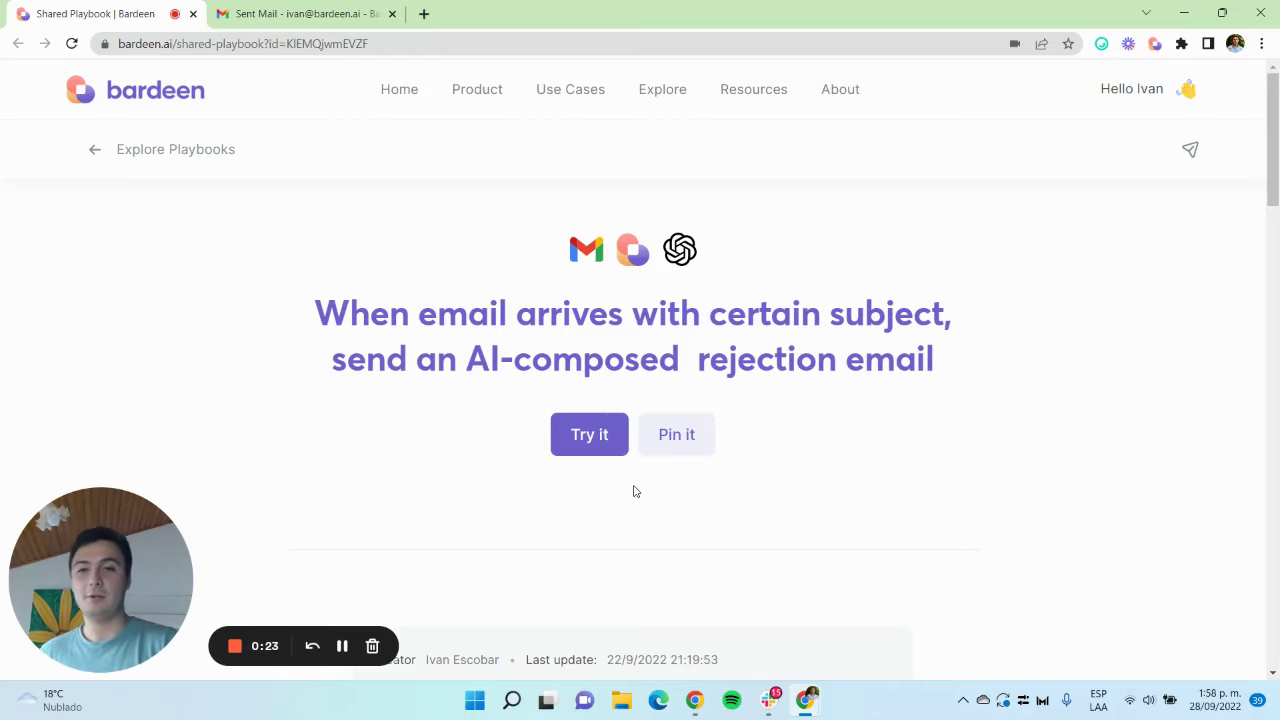
left_click(265, 7)
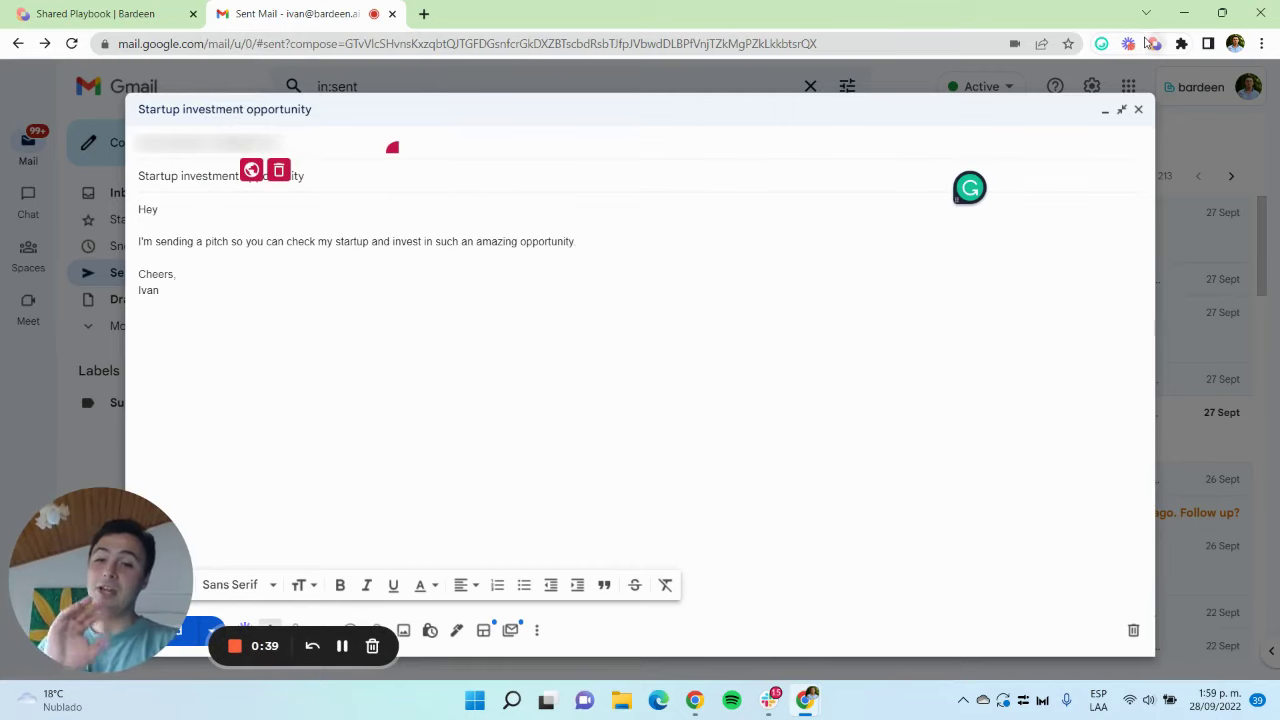
double_click(325, 178)
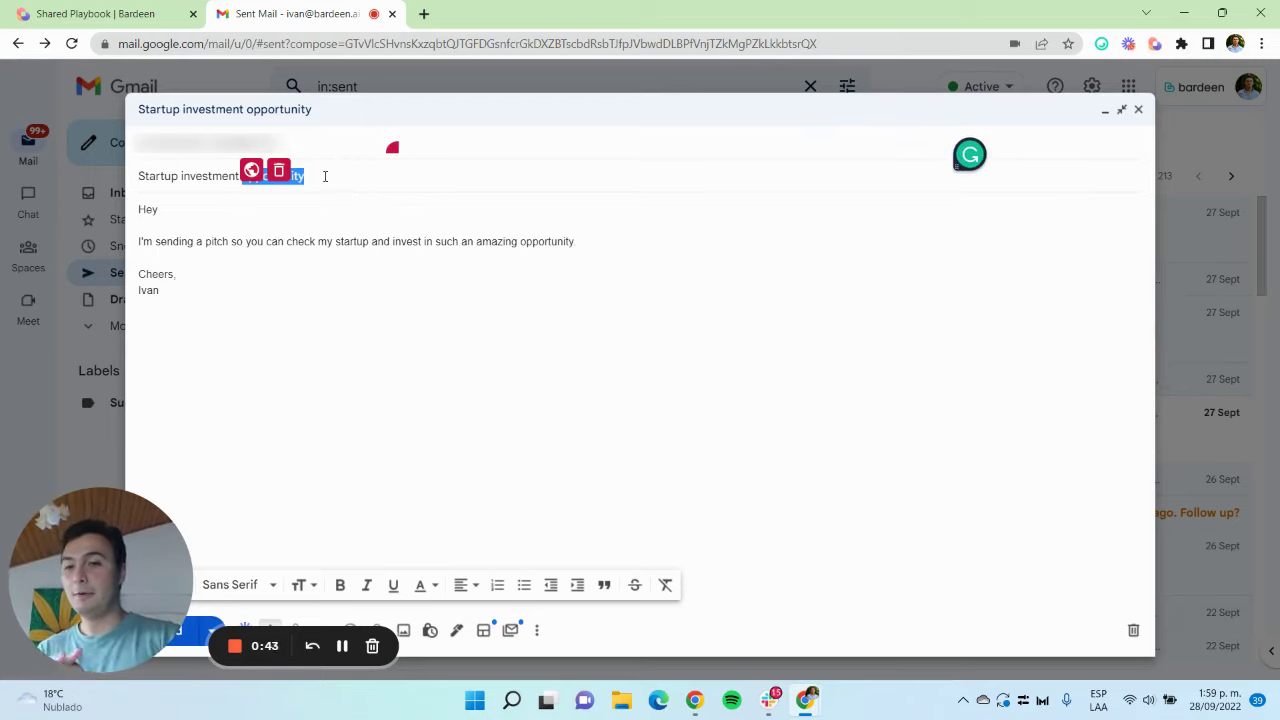
left_click(731, 446)
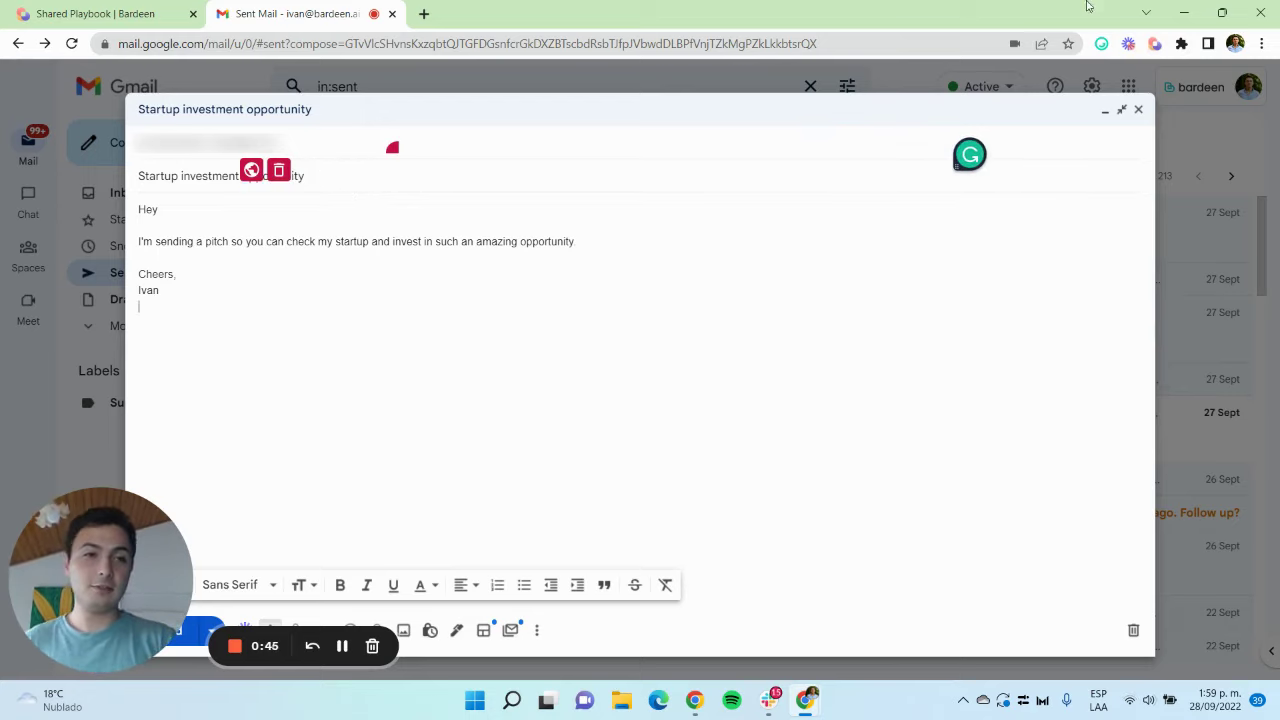
- Start setting up the rejection-email autobook from Bardeen's autobooks list
left_click(1155, 46)
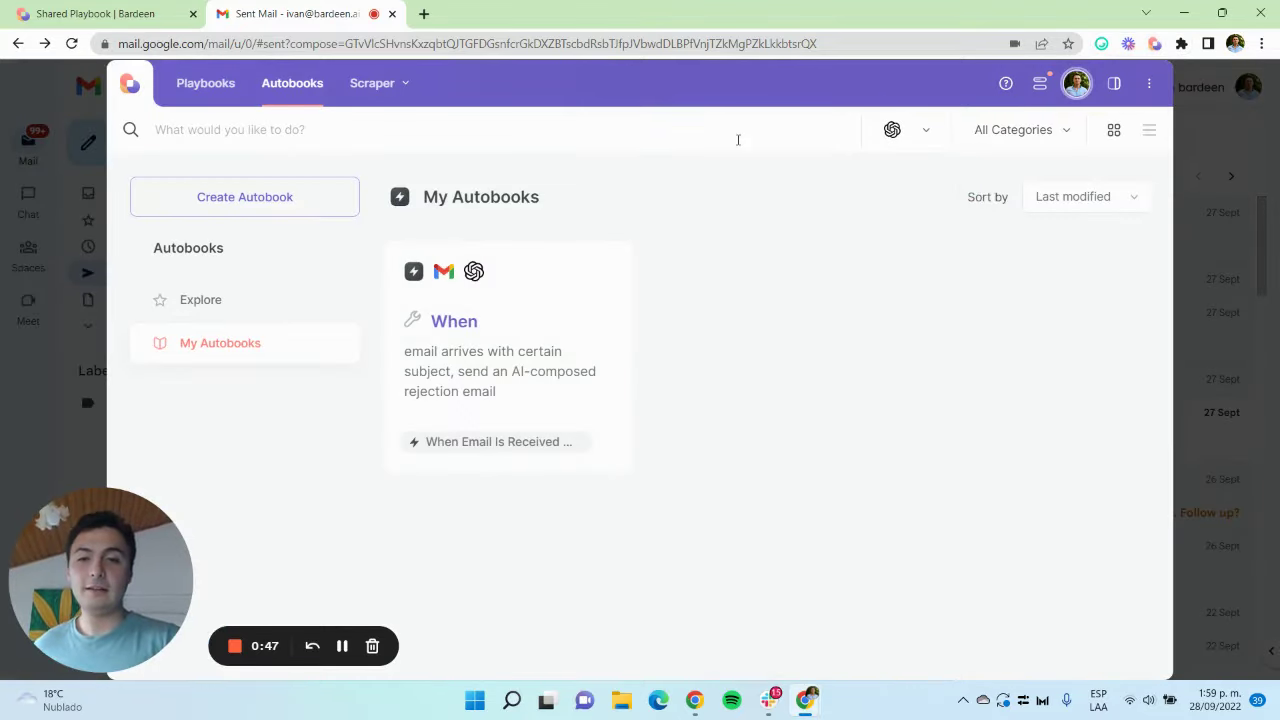
left_click(457, 321)
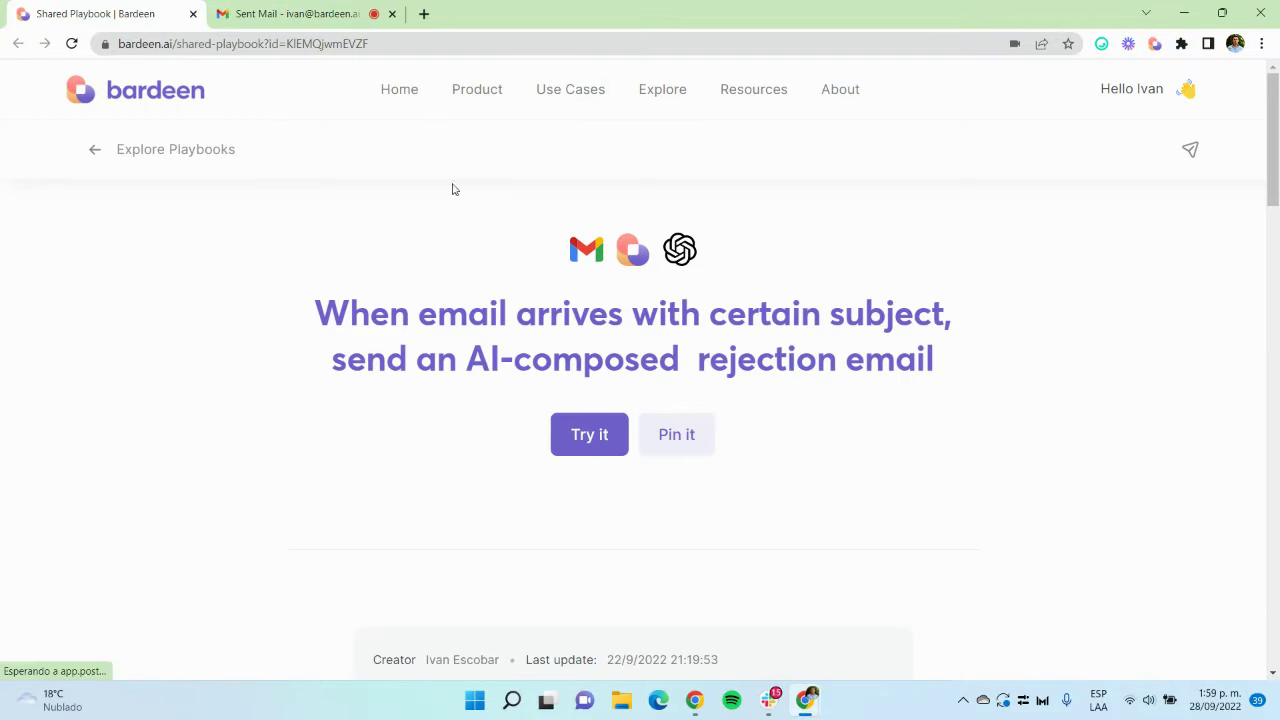
left_click(310, 13)
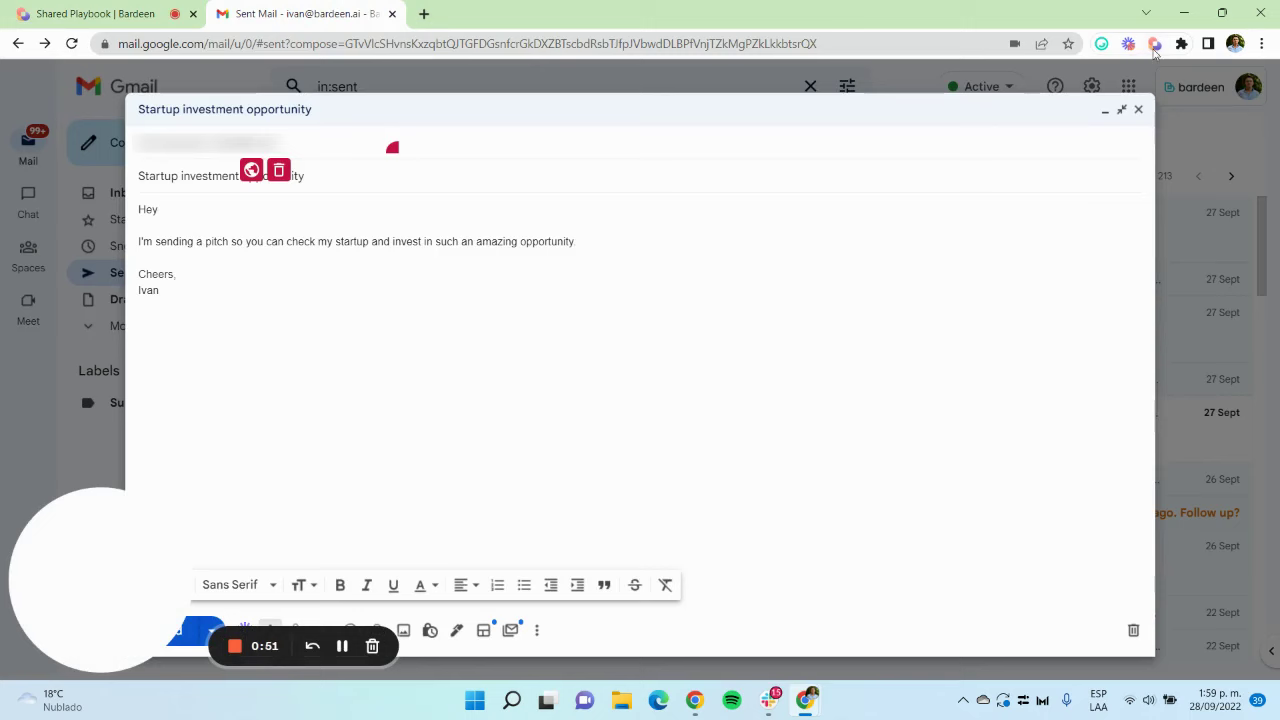
left_click(1155, 43)
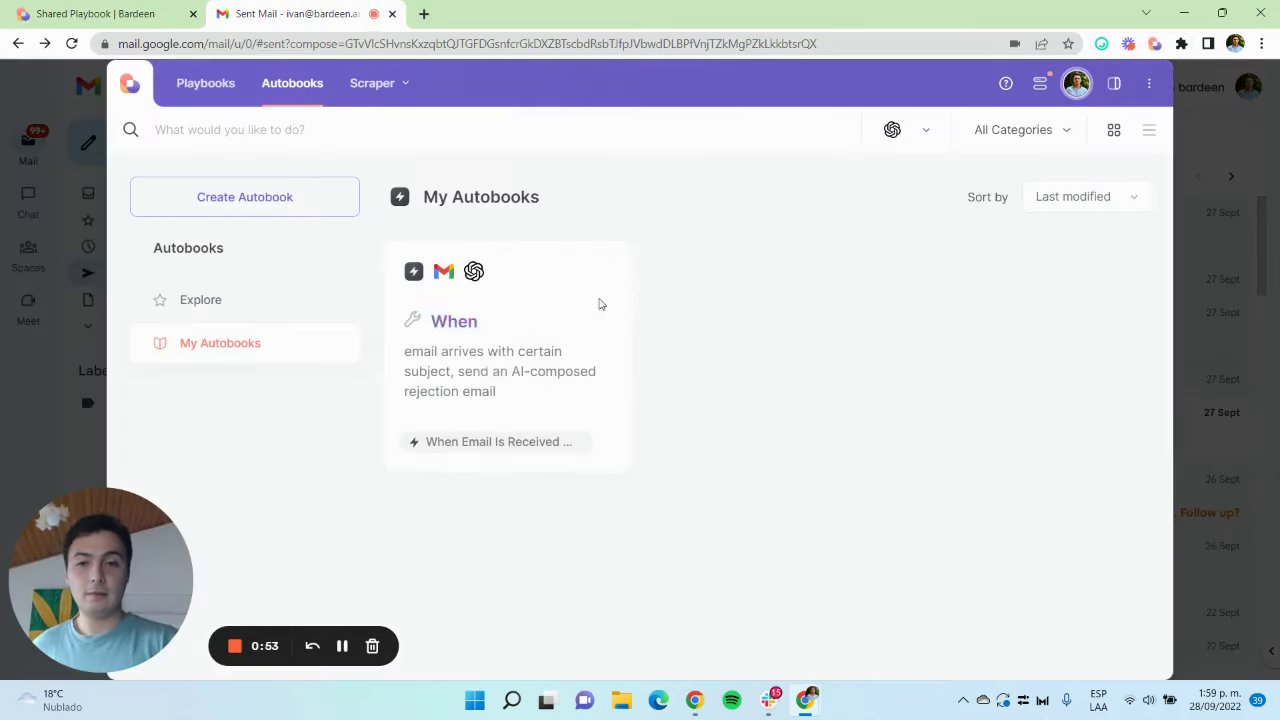
left_click(484, 366)
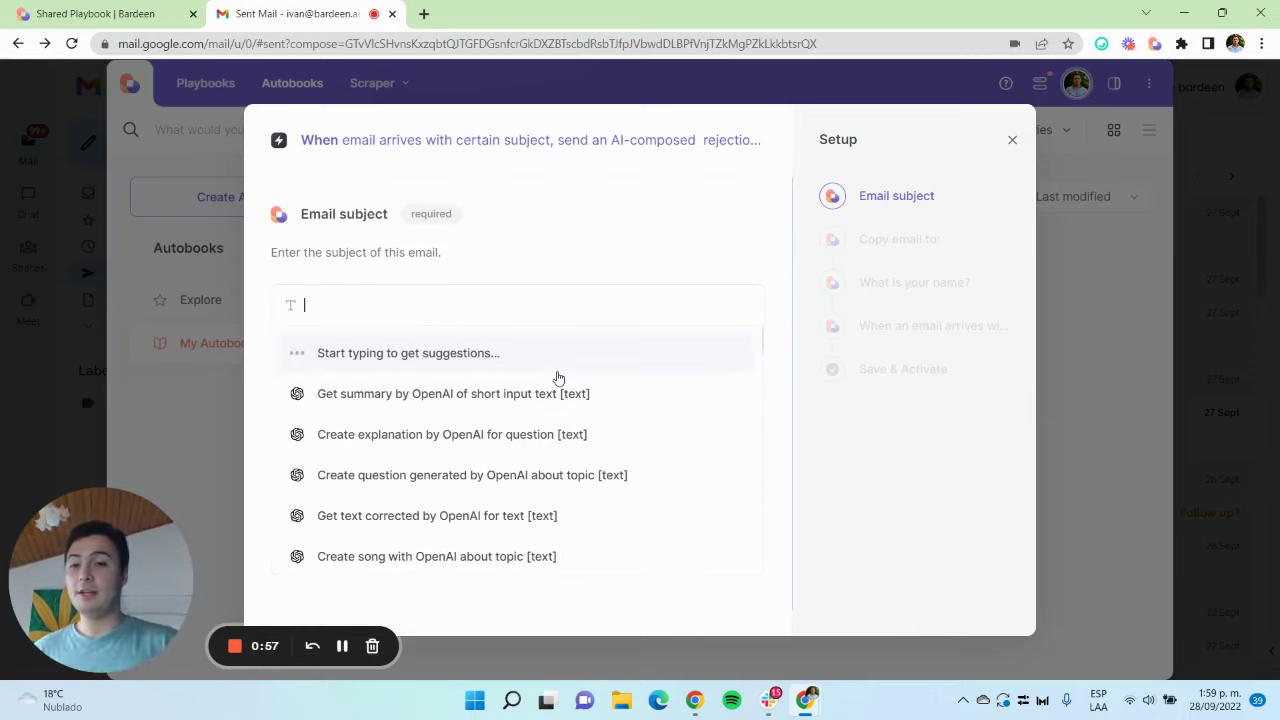
left_click(538, 234)
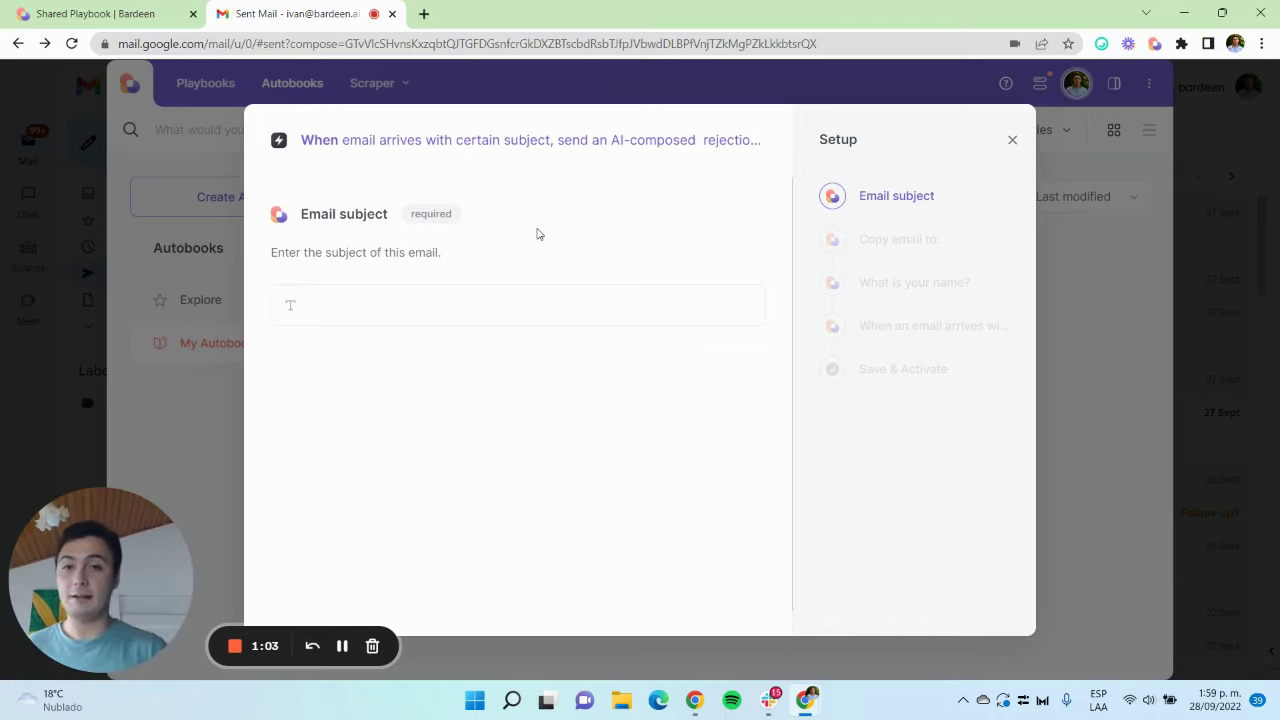
- Set reply subject 'About your proposal', the copy-to support address and the signature name
left_click(463, 302)
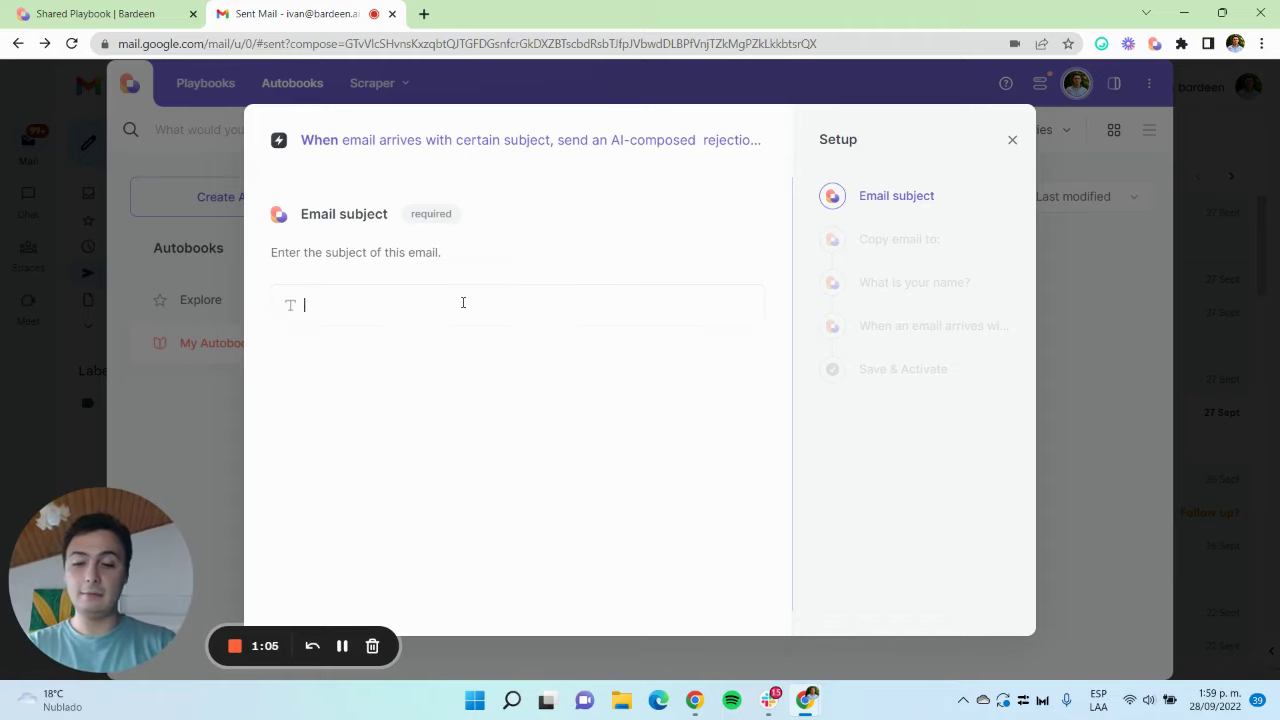
type("About your pr")
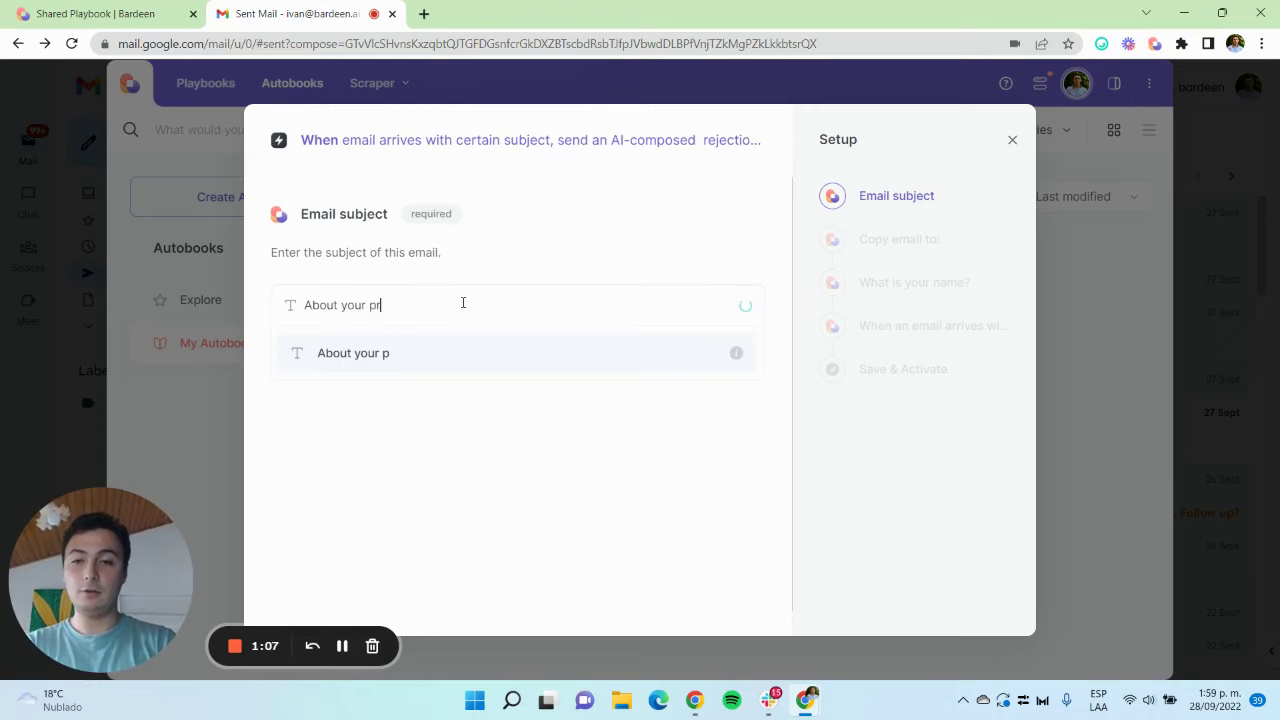
type("oposal")
key("Return")
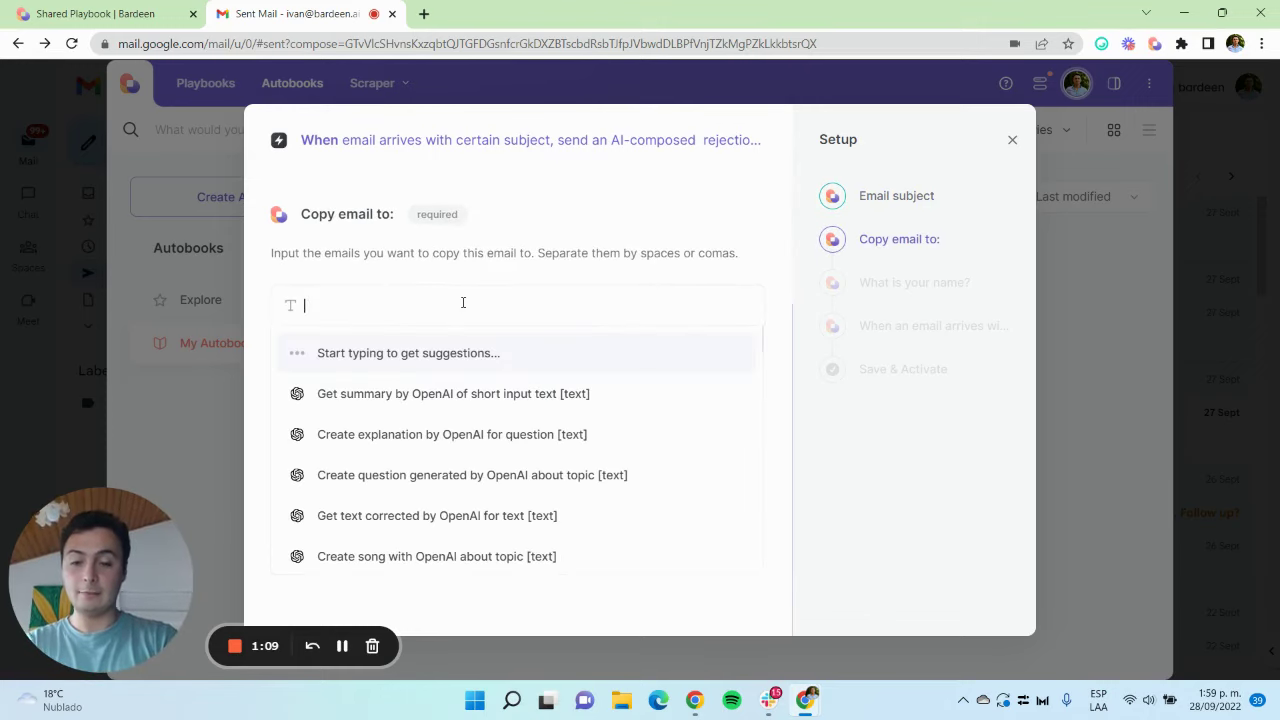
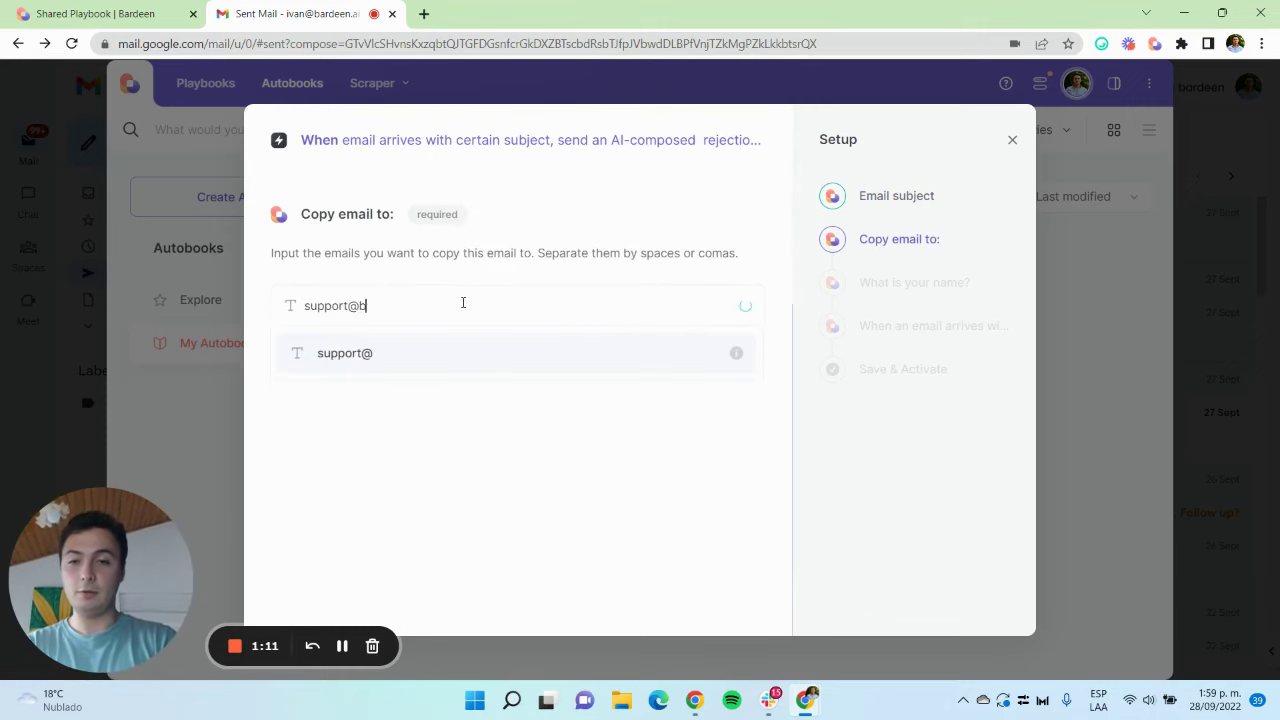
key("Return")
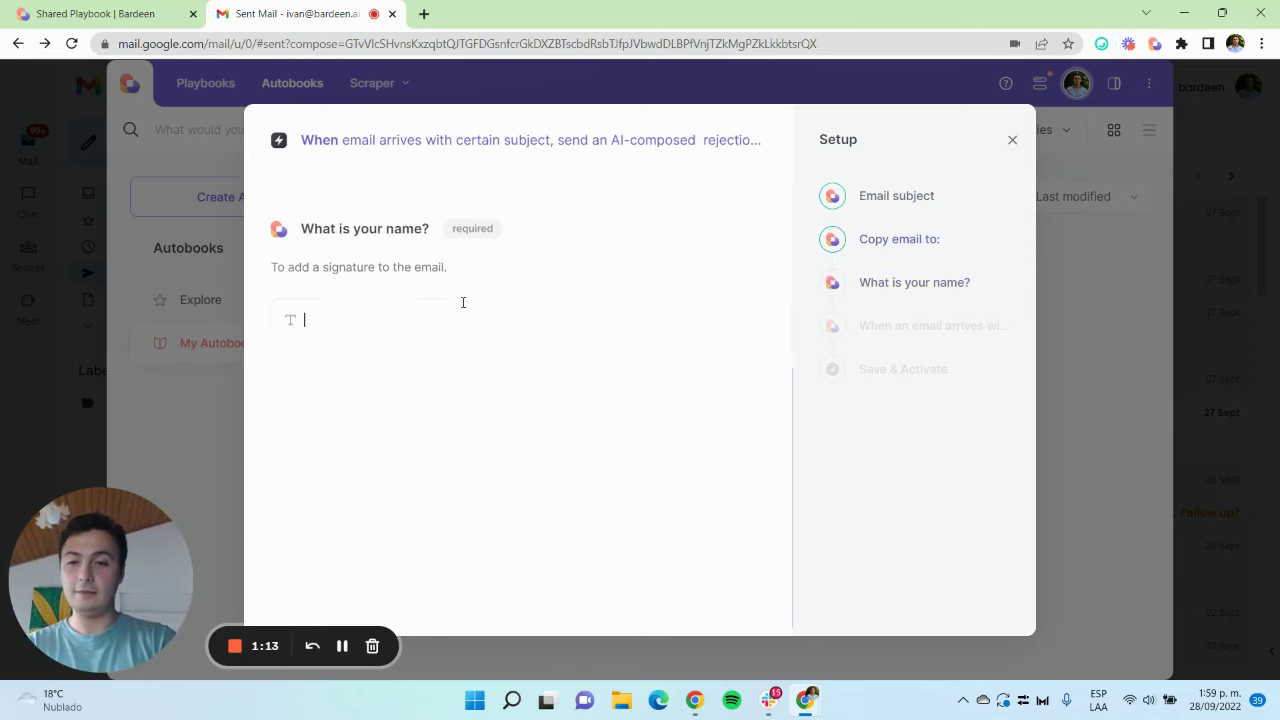
type("Ivan")
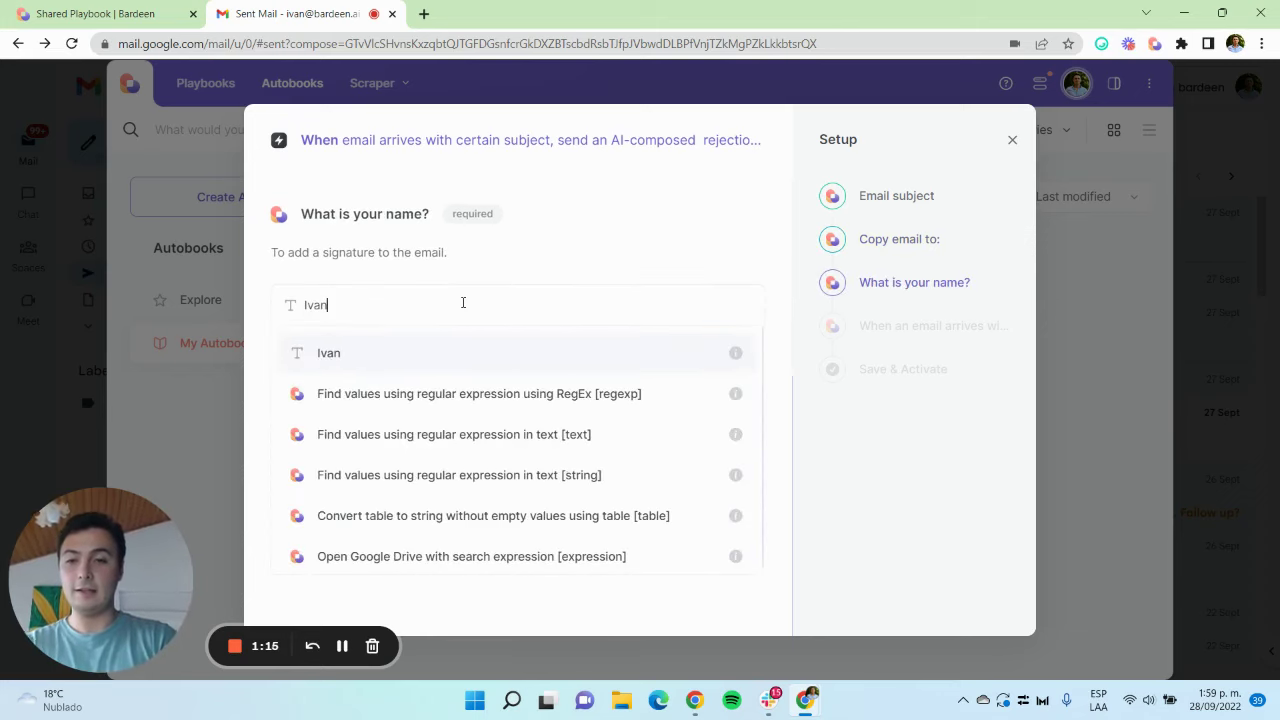
key("Return")
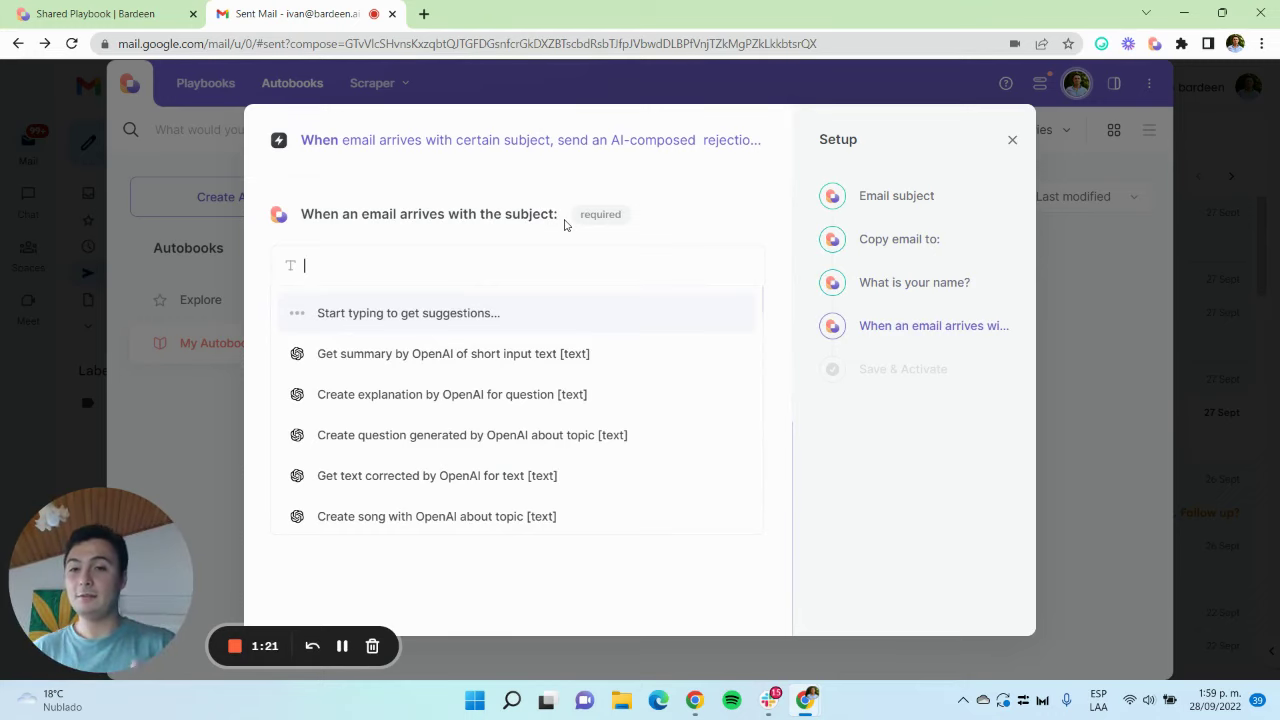
- Set the trigger subject to 'opportunity', then save and activate the autobook
type("opportunity")
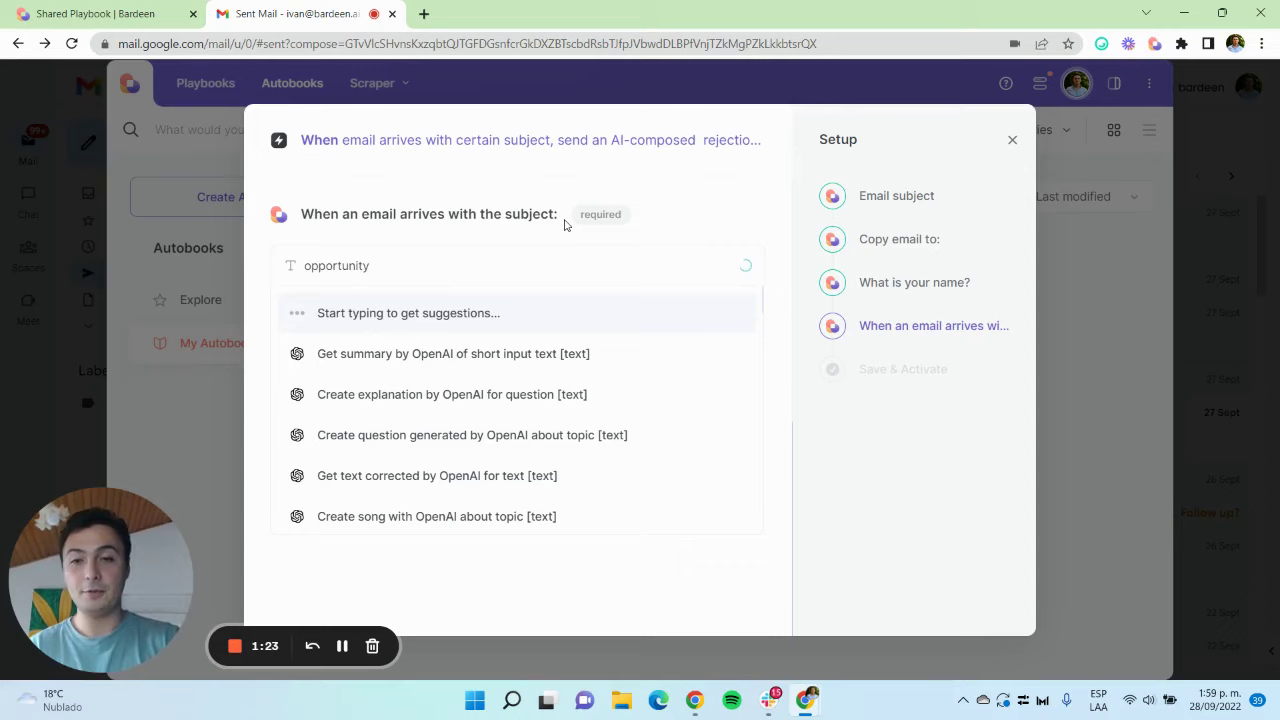
left_click(591, 313)
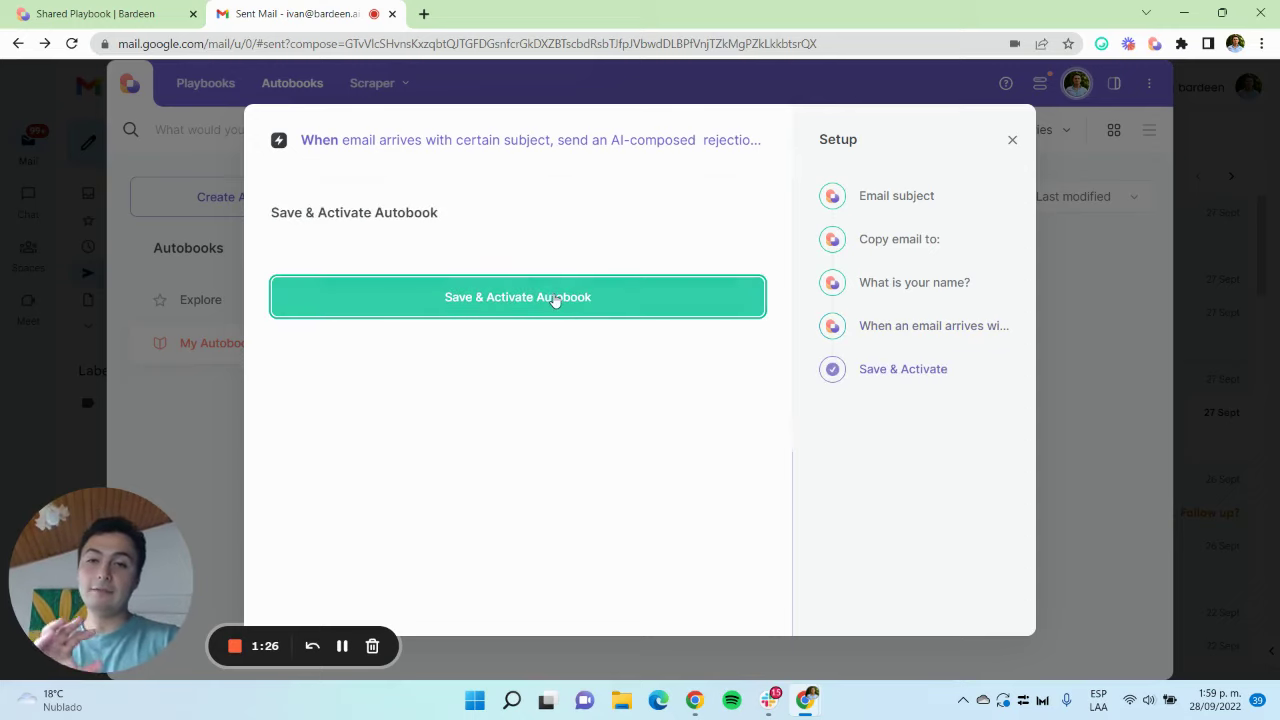
left_click(555, 299)
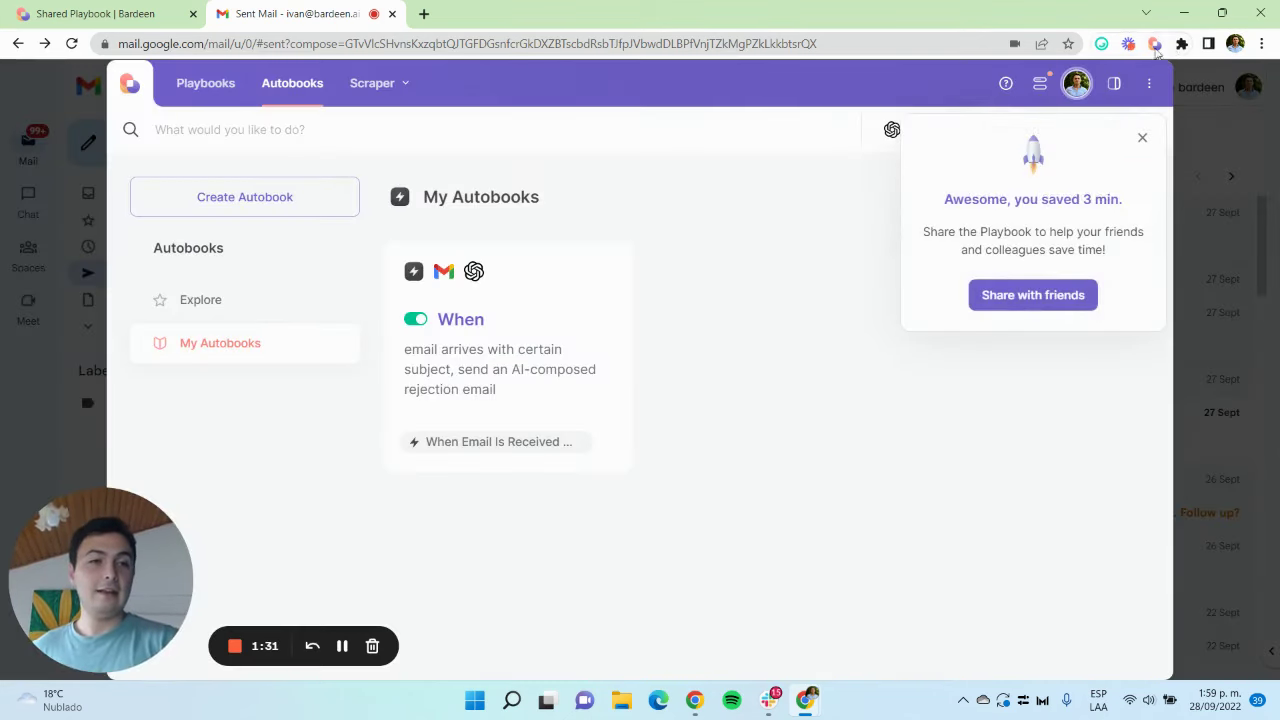
- Send the 'Startup investment opportunity' test email and open the 'About your proposal' reply
left_click(1154, 44)
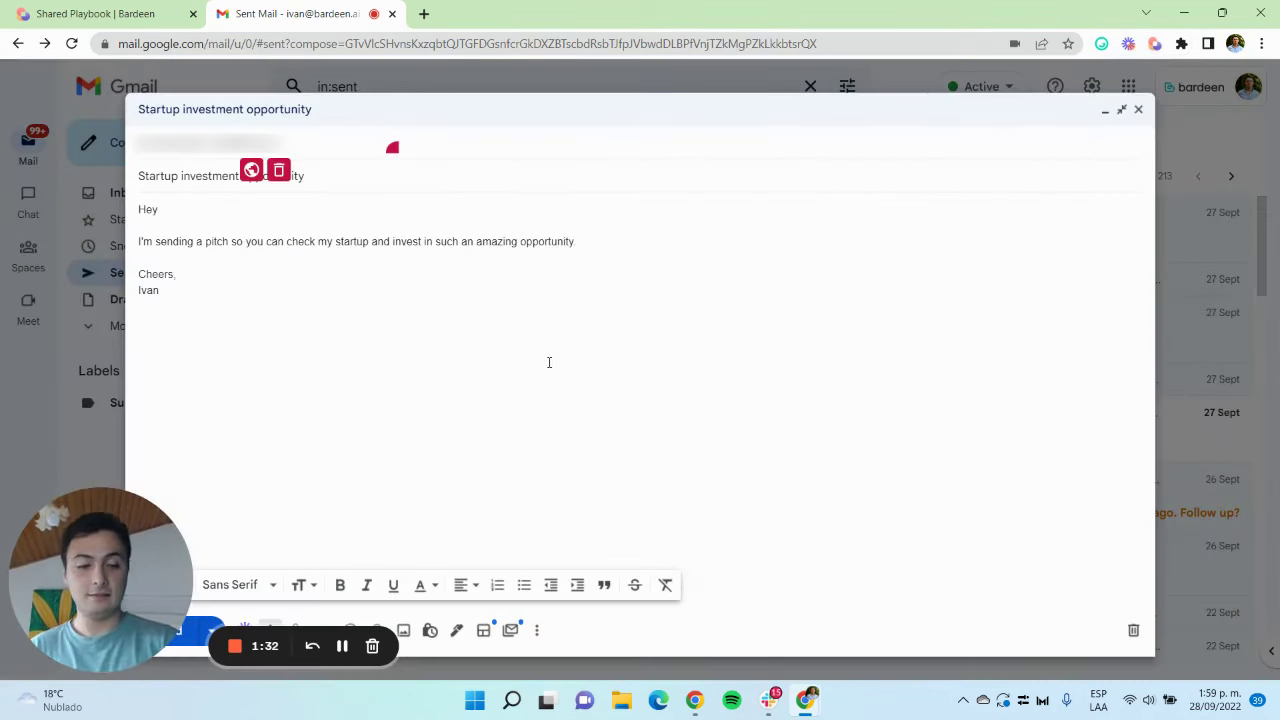
key("ctrl+Return")
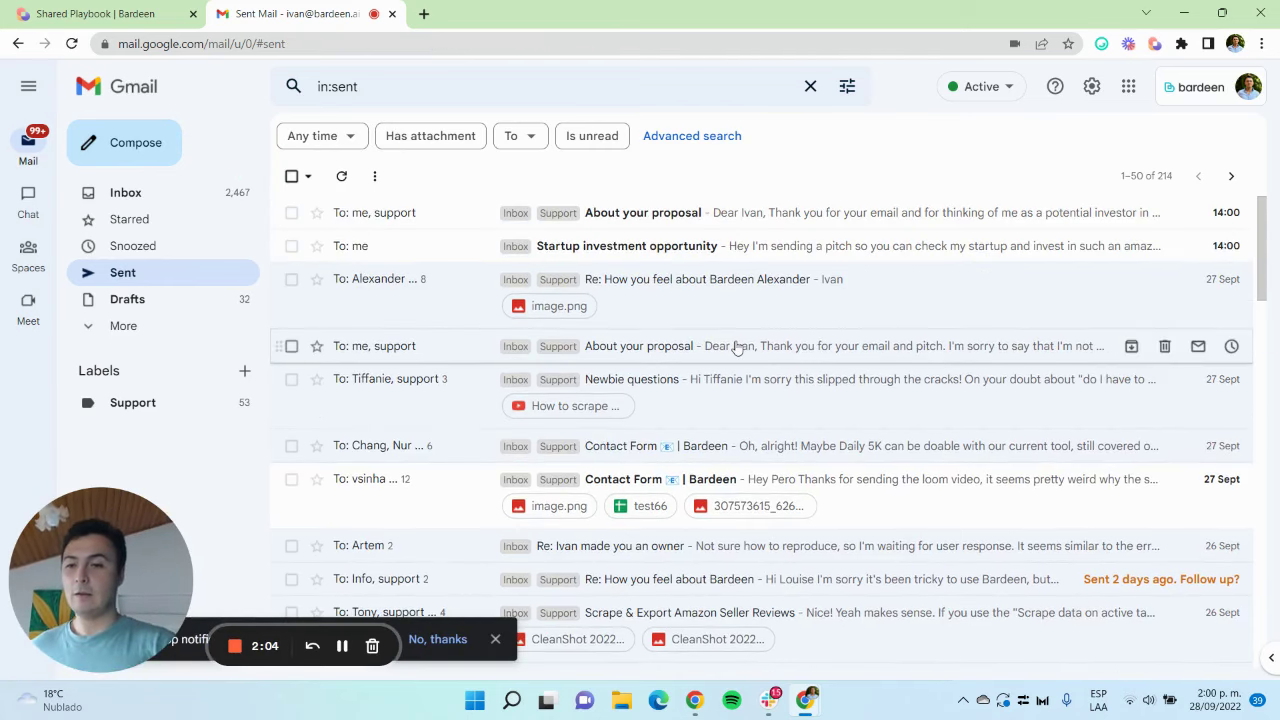
left_click(651, 212)
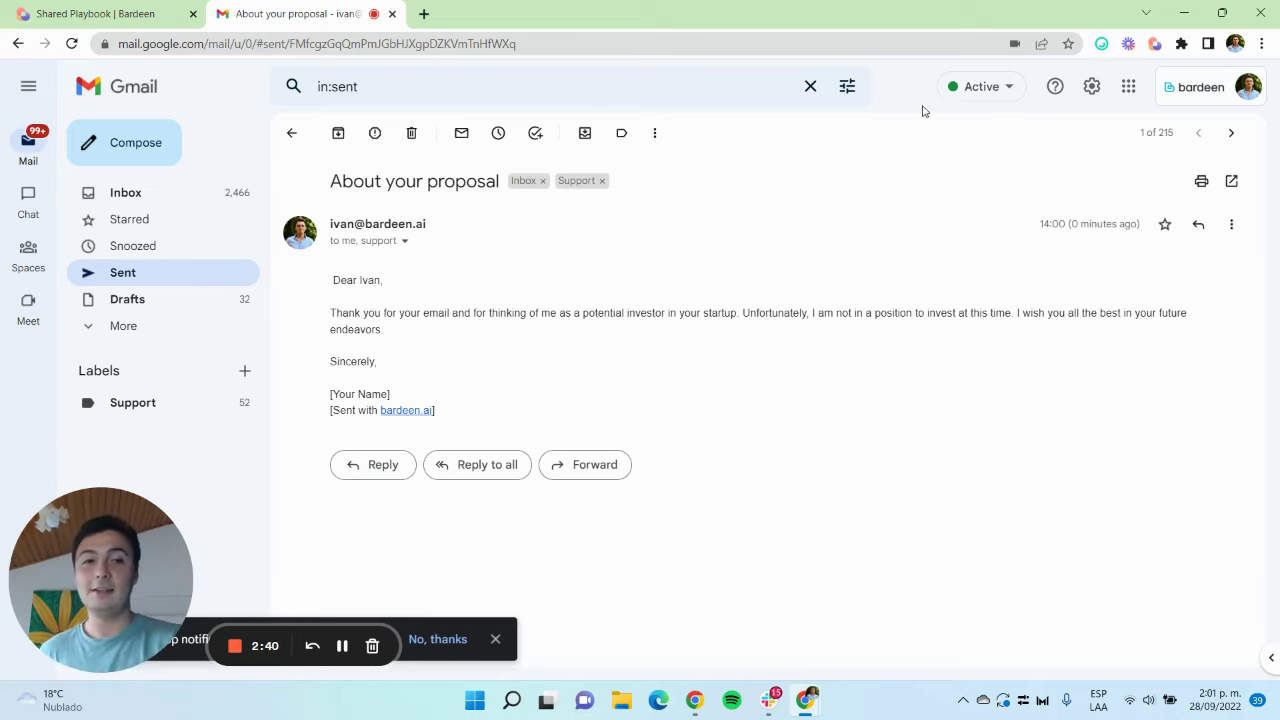
- Switch the rejection-email autobook off and open it full-width in Bardeen's Builder
left_click(1155, 43)
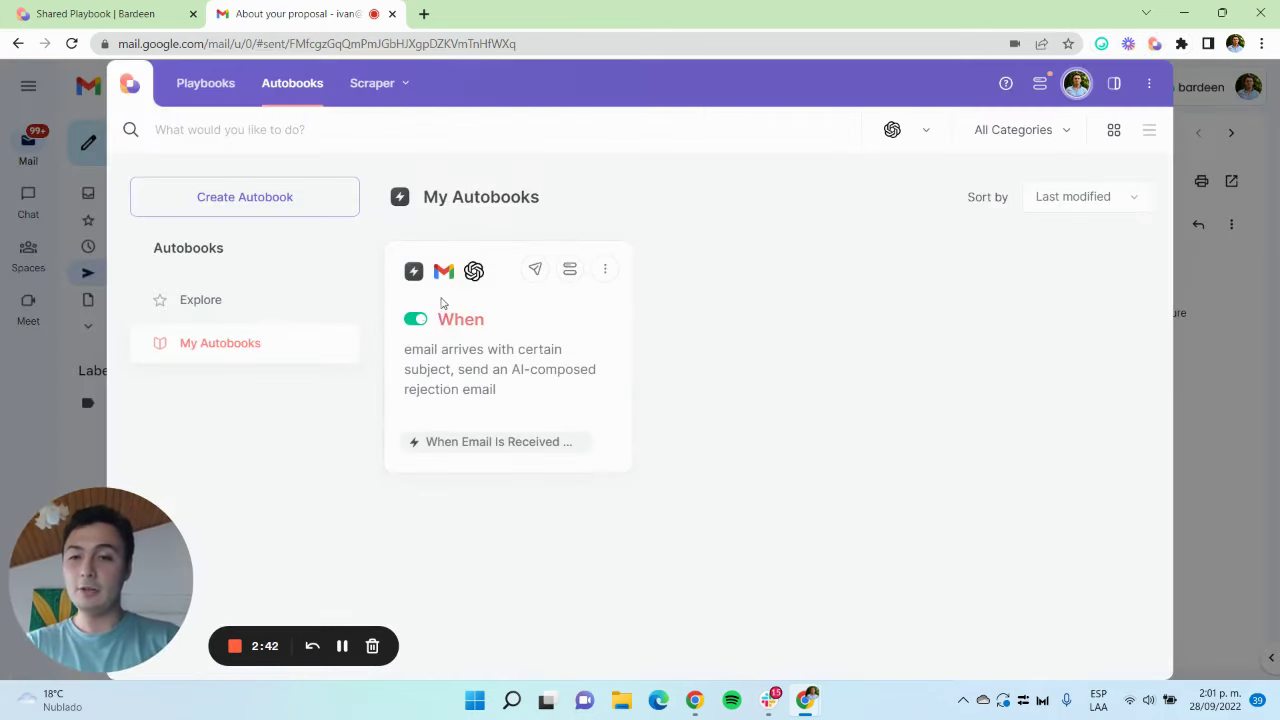
left_click(415, 319)
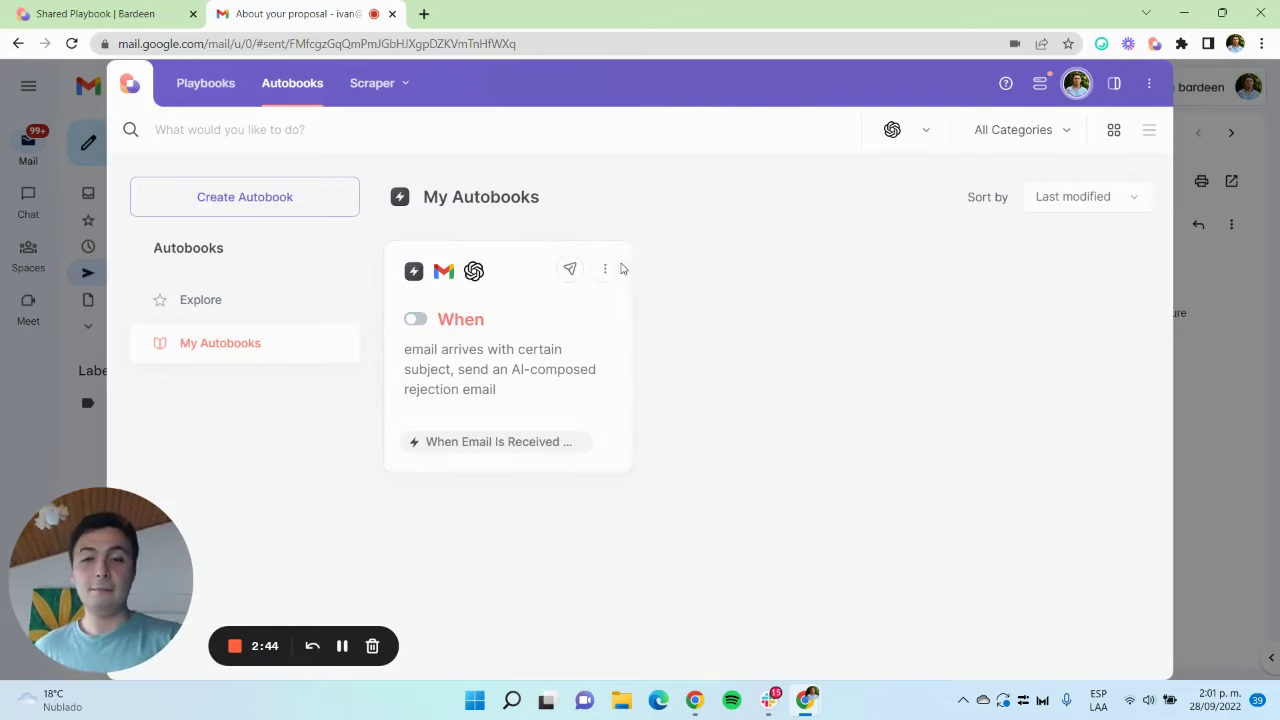
left_click(606, 270)
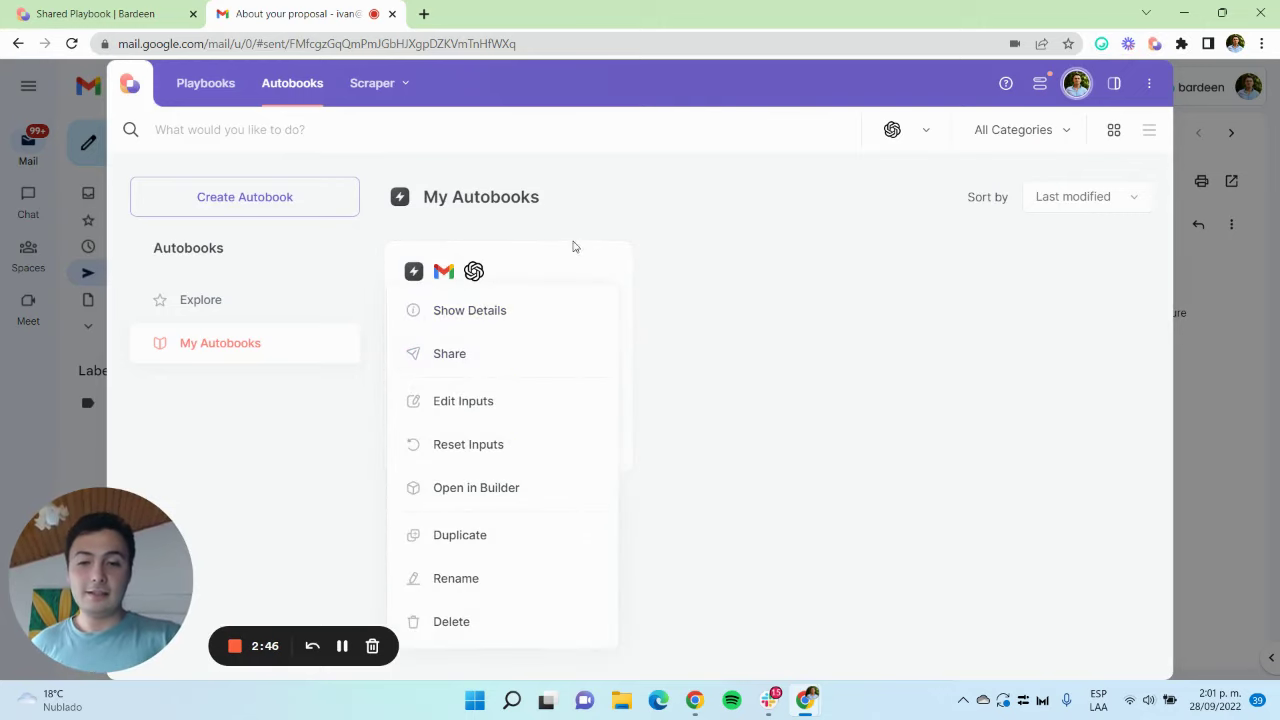
left_click(474, 489)
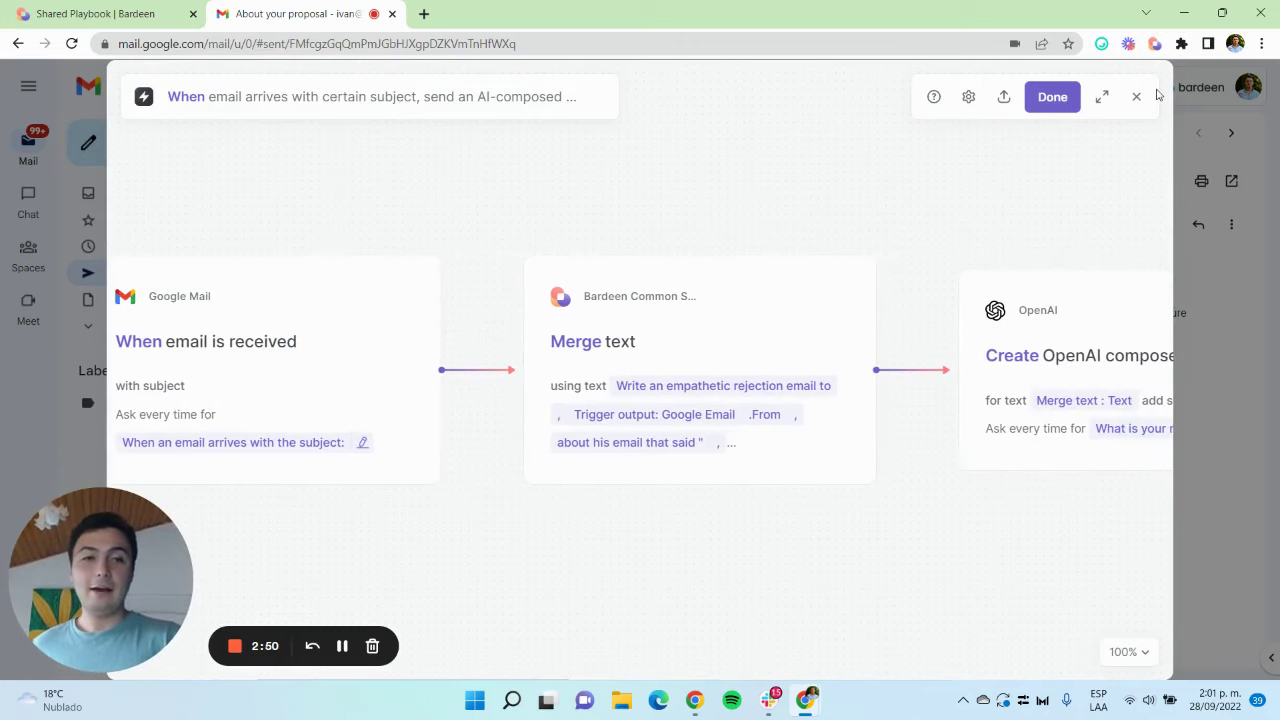
left_click(1103, 98)
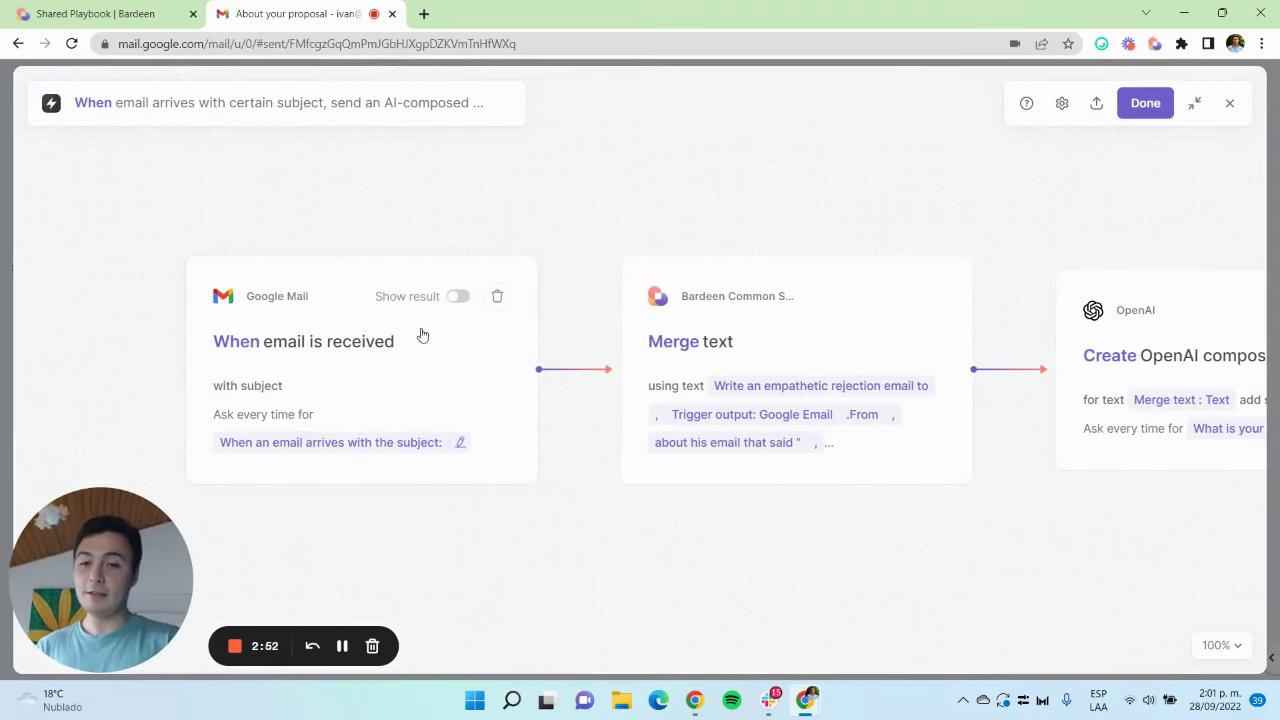
mouse_move(940, 370)
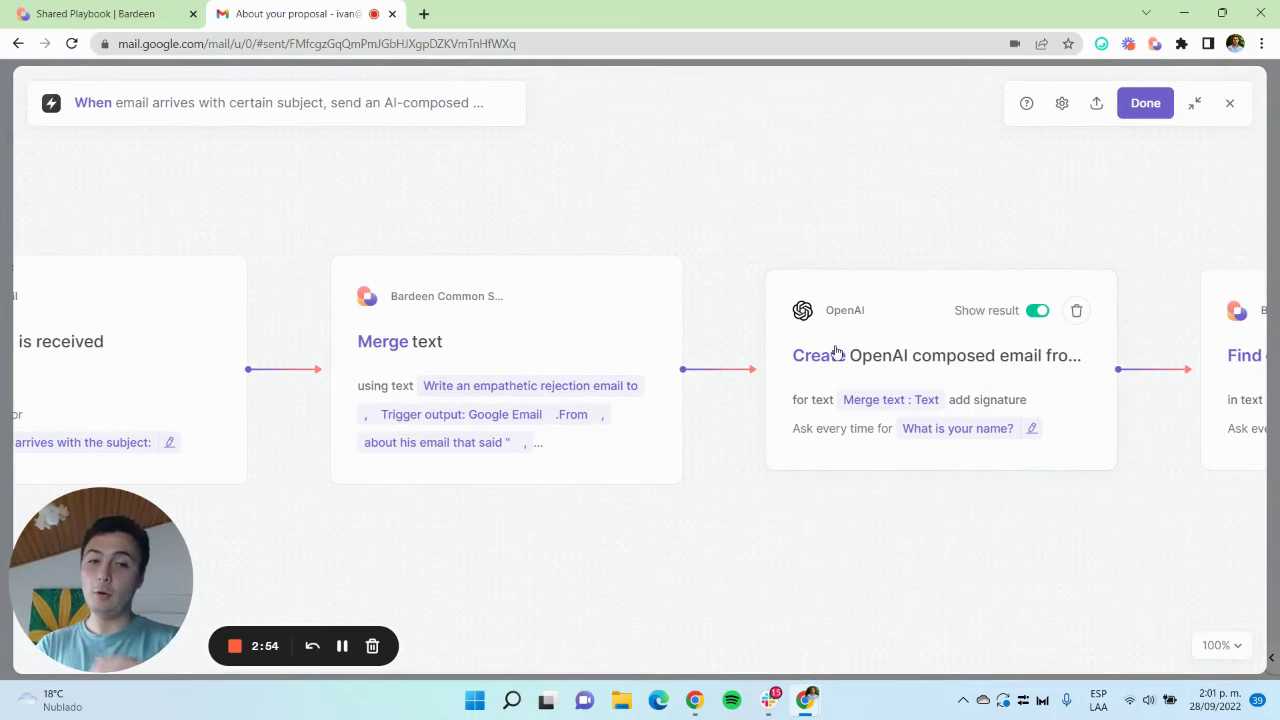
- Append 'because I'm on vacation.' to the Merge text prompt and save the autobook
left_click(611, 363)
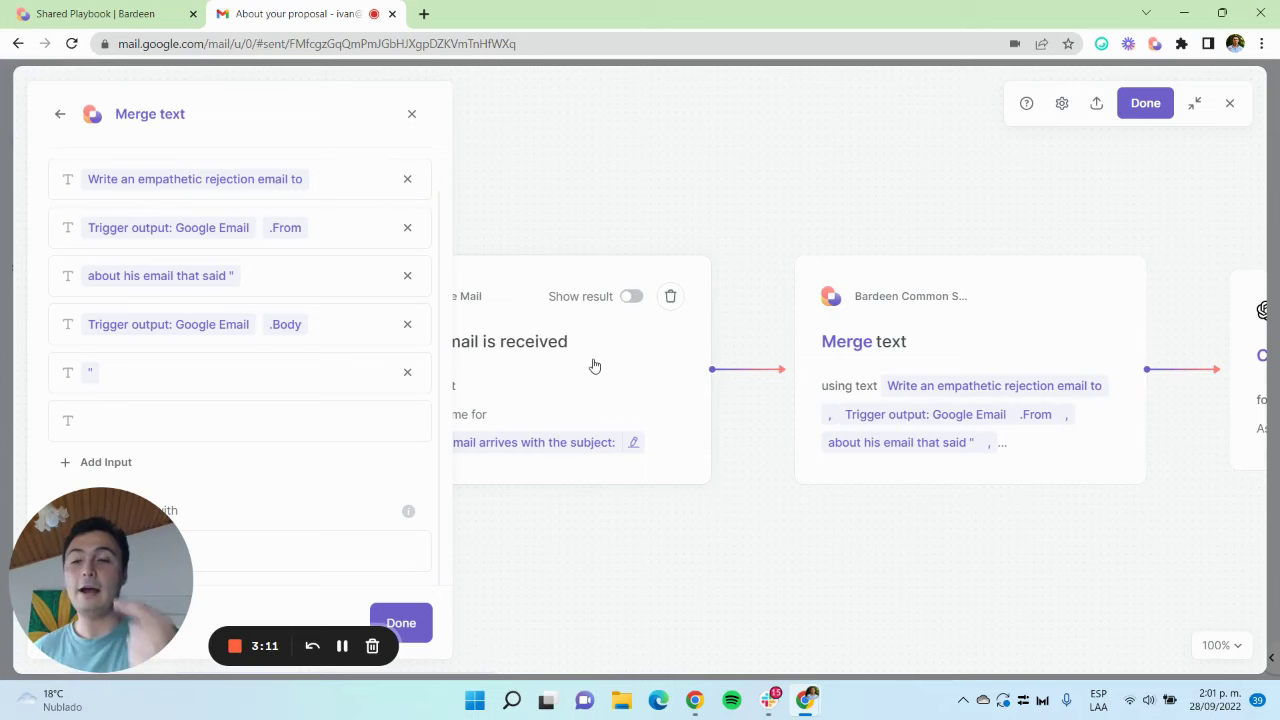
scroll(594, 366, "right", 5)
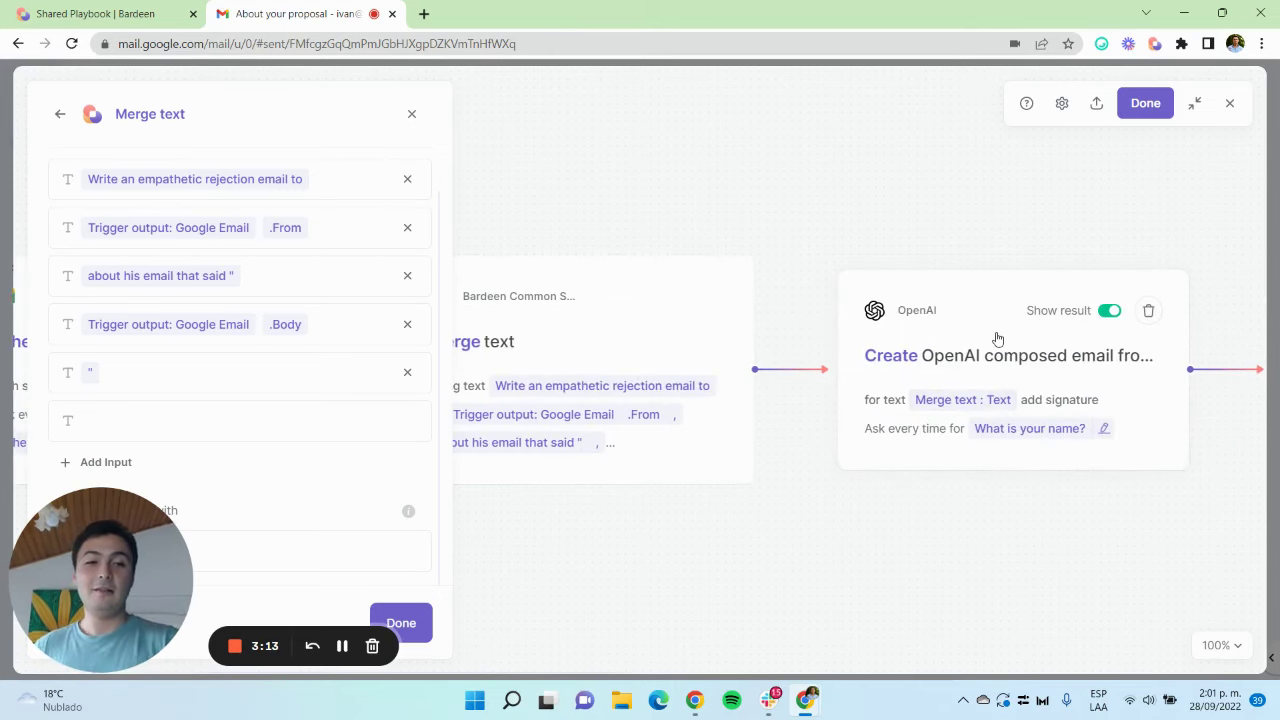
scroll(997, 340, "left", 2)
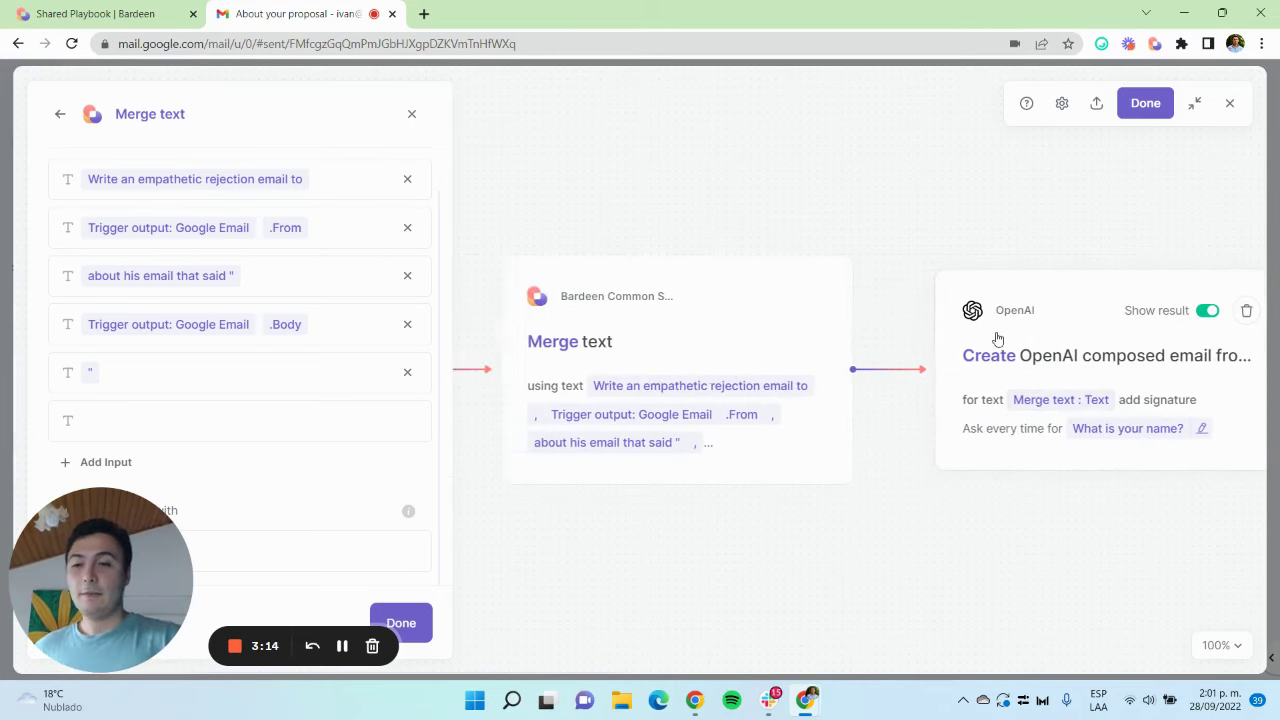
left_click(208, 417)
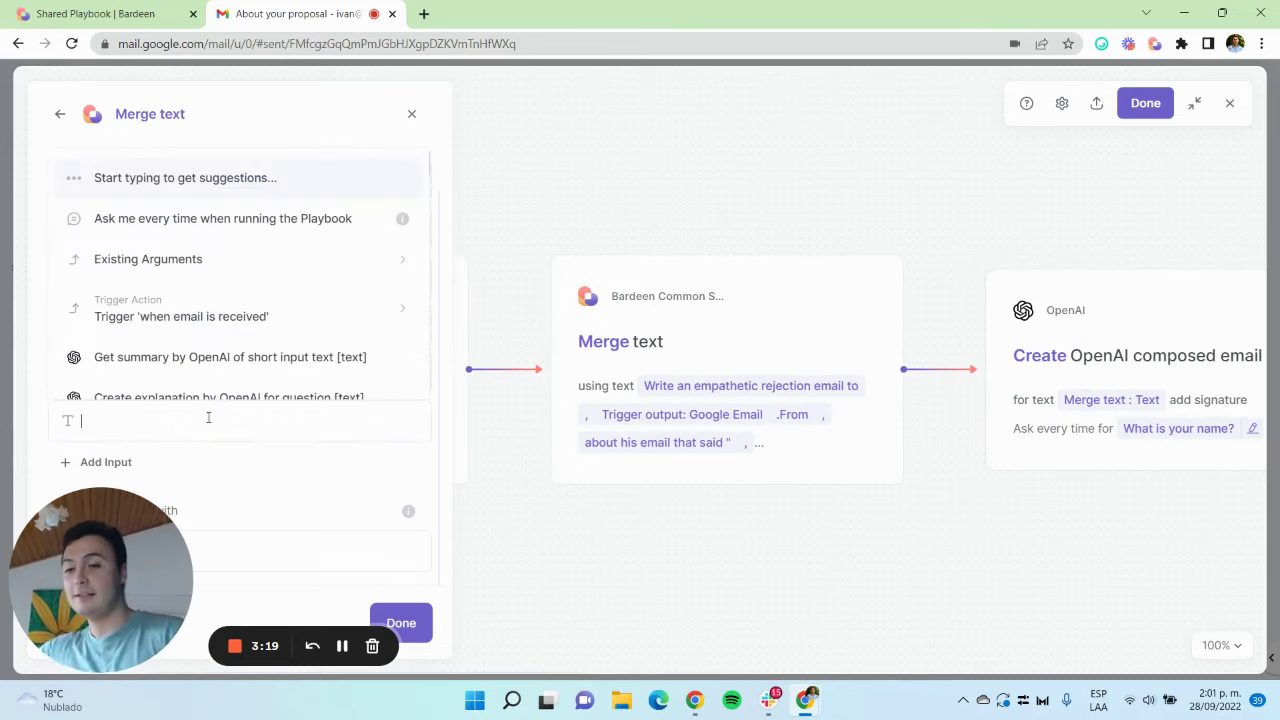
type("because ")
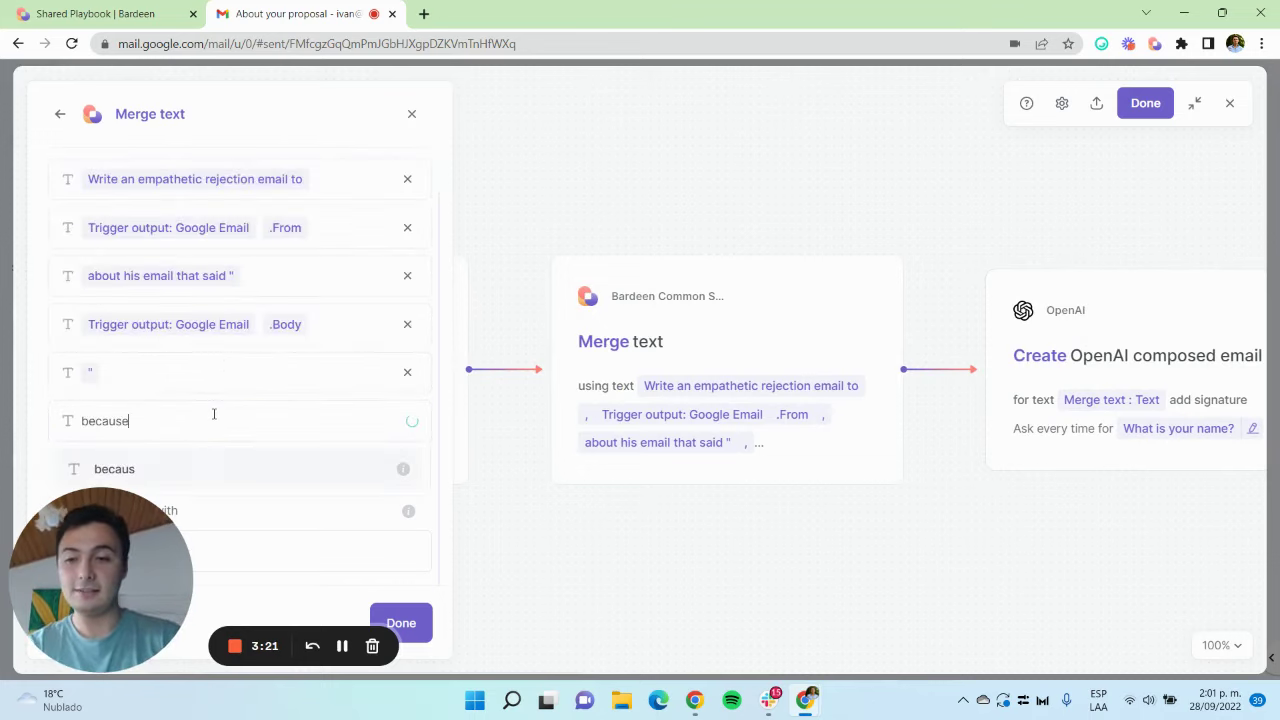
type("I'm on vacat")
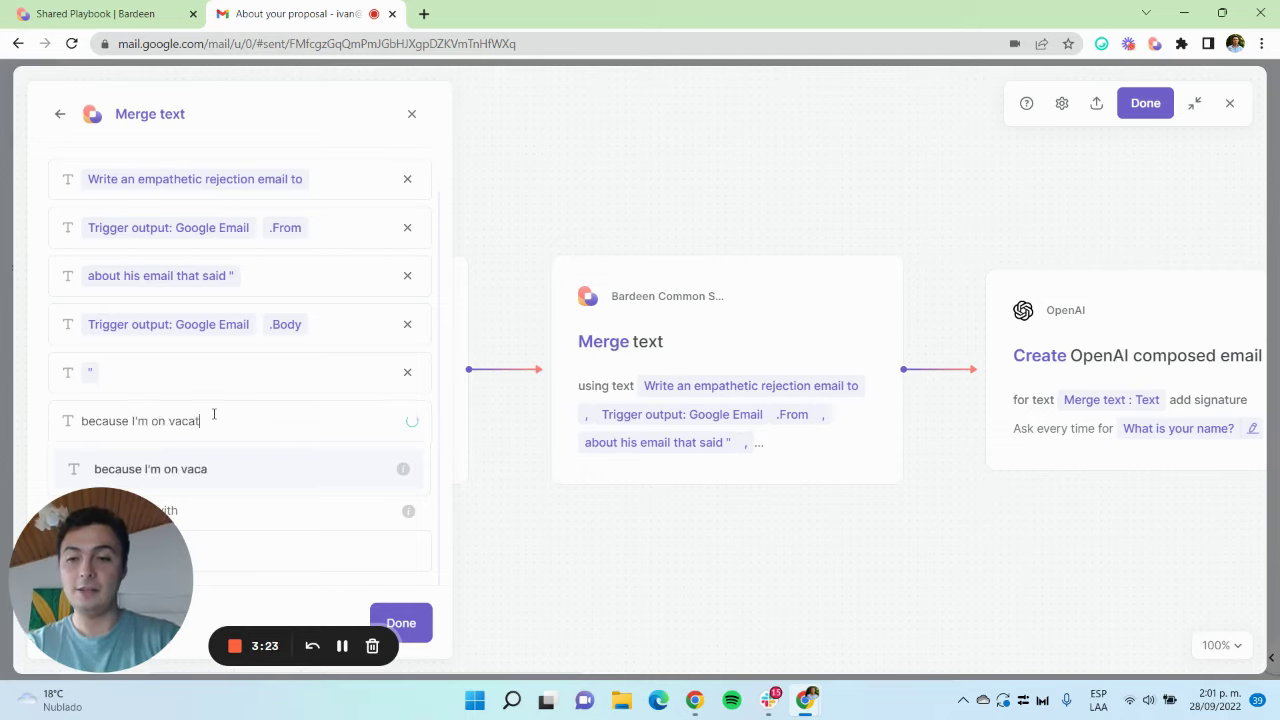
type("ion.")
key("Return")
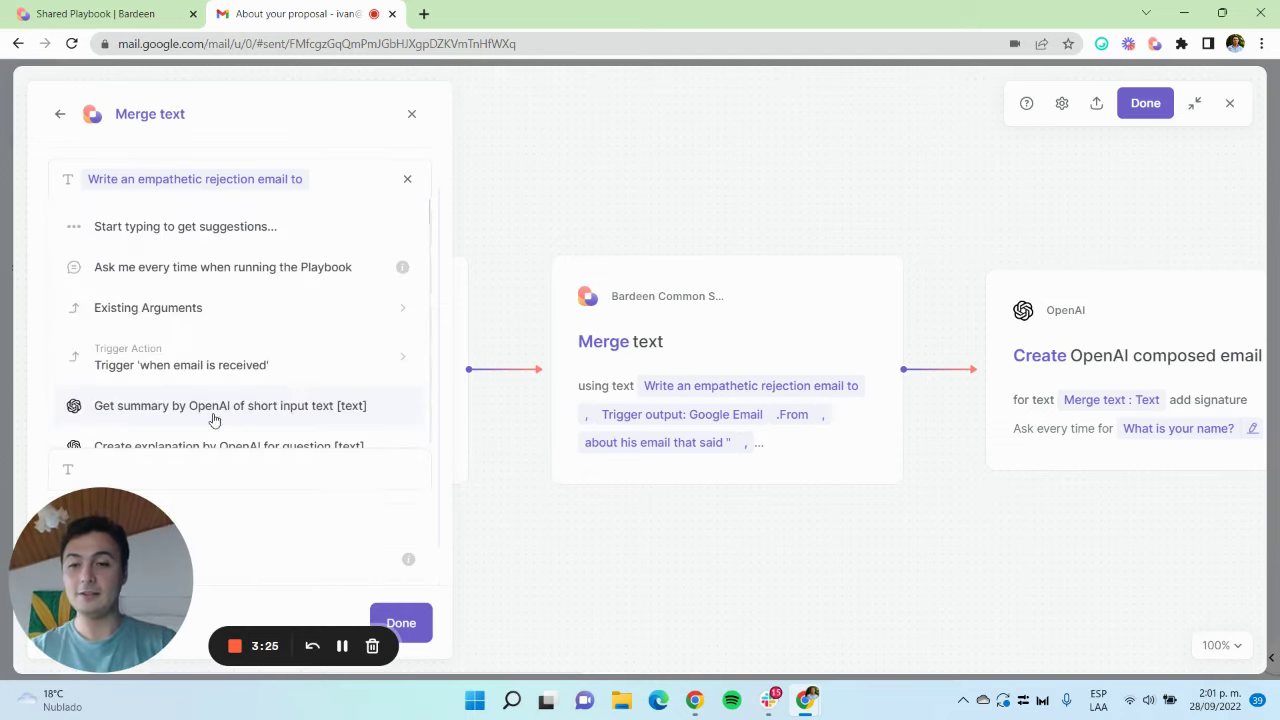
left_click(836, 110)
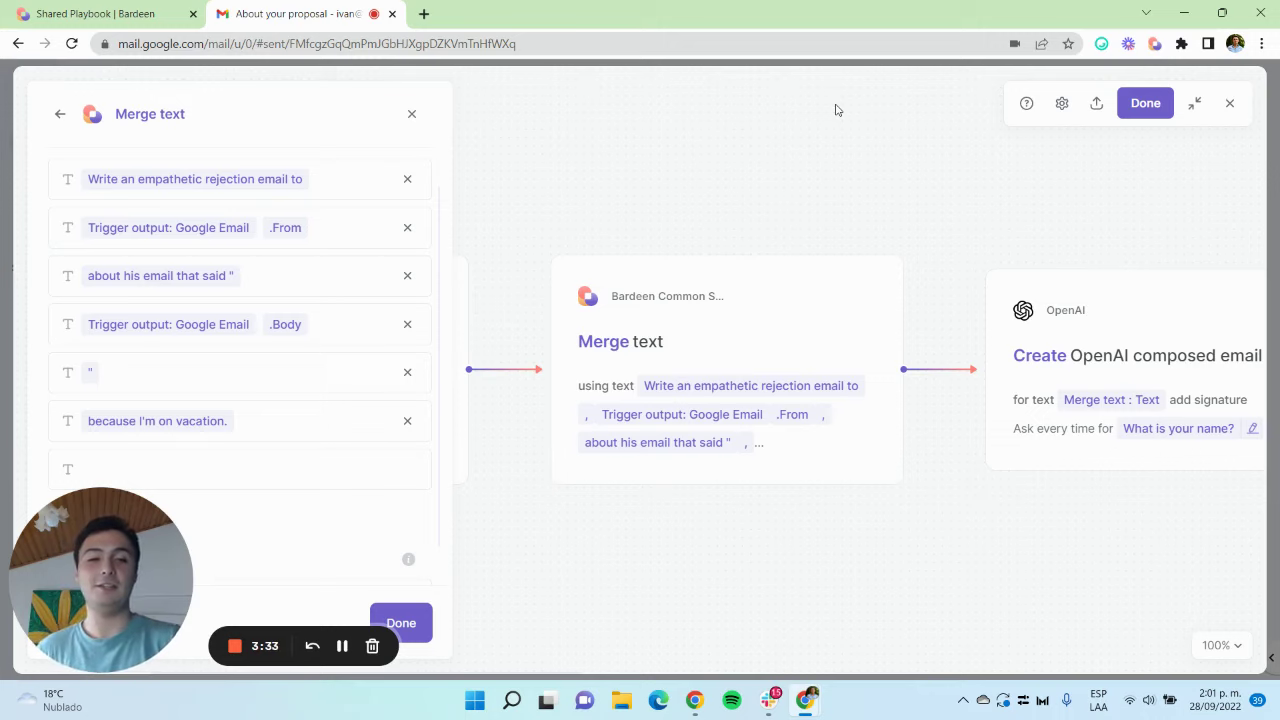
scroll(835, 110, "right", 10)
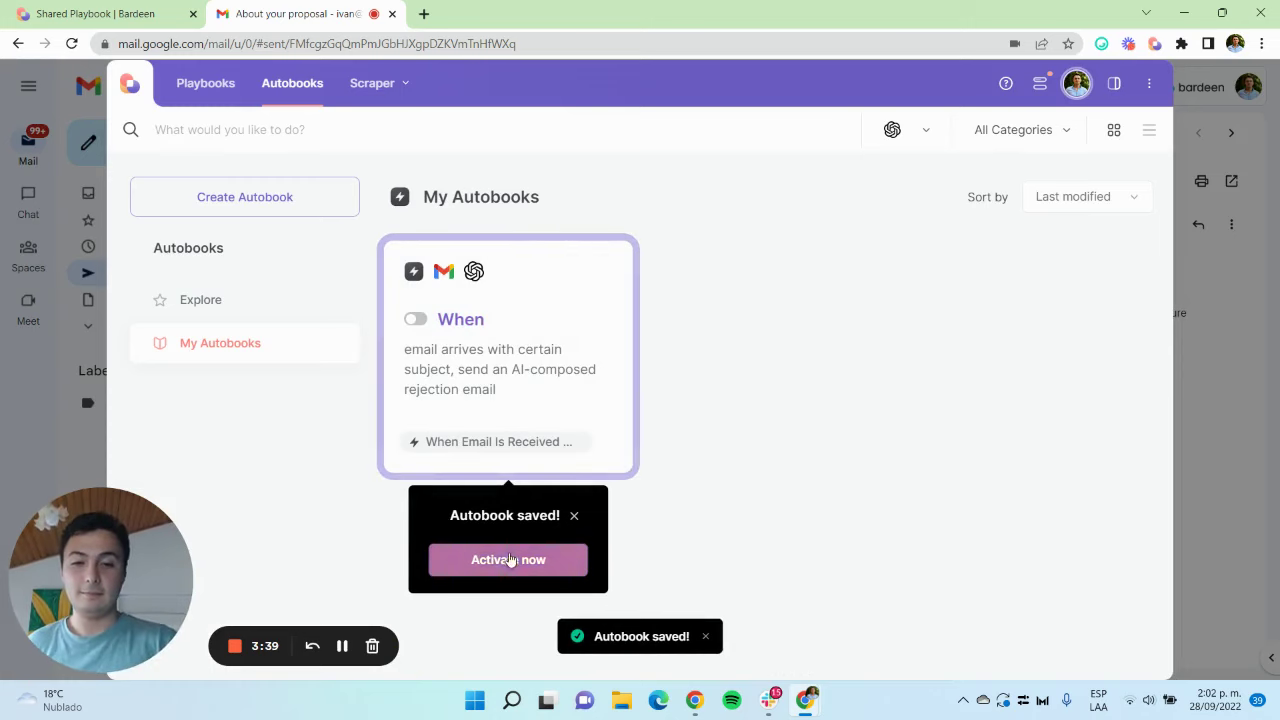
- Reactivate the autobook and reopen the 'Startup investment opportunity' test email in Gmail
left_click(505, 560)
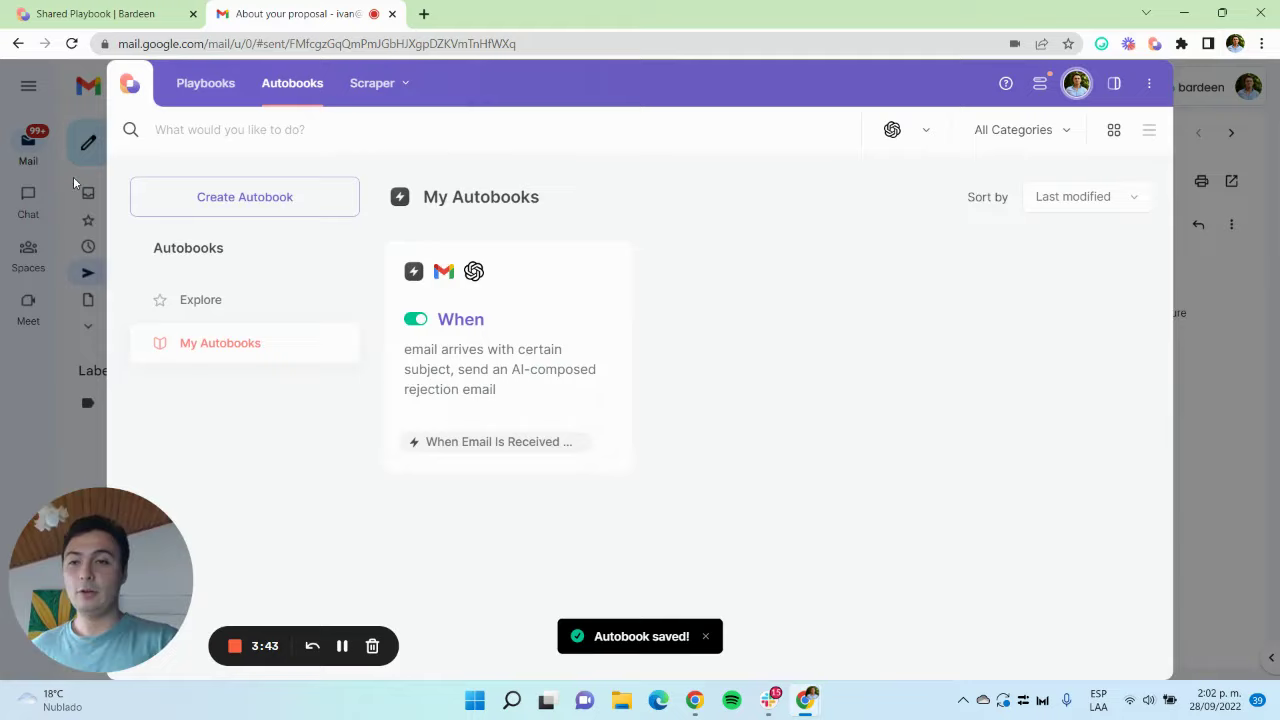
left_click(85, 170)
left_click(120, 143)
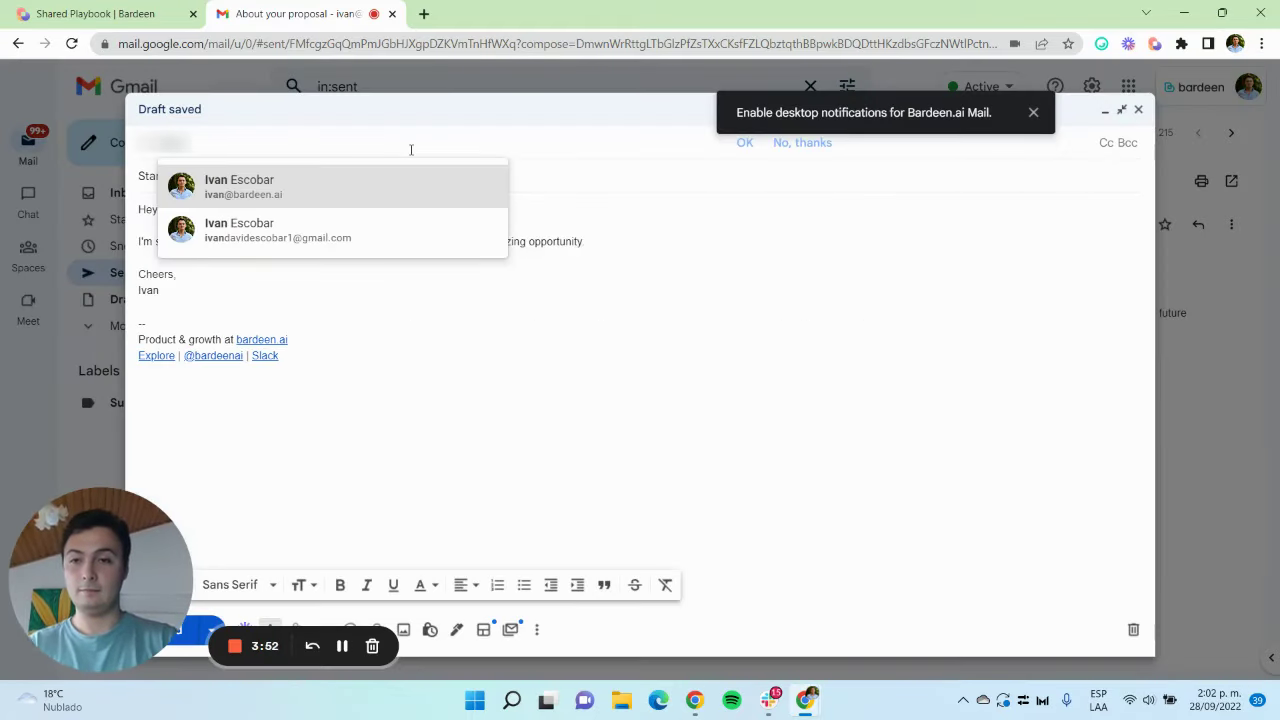
left_click(445, 324)
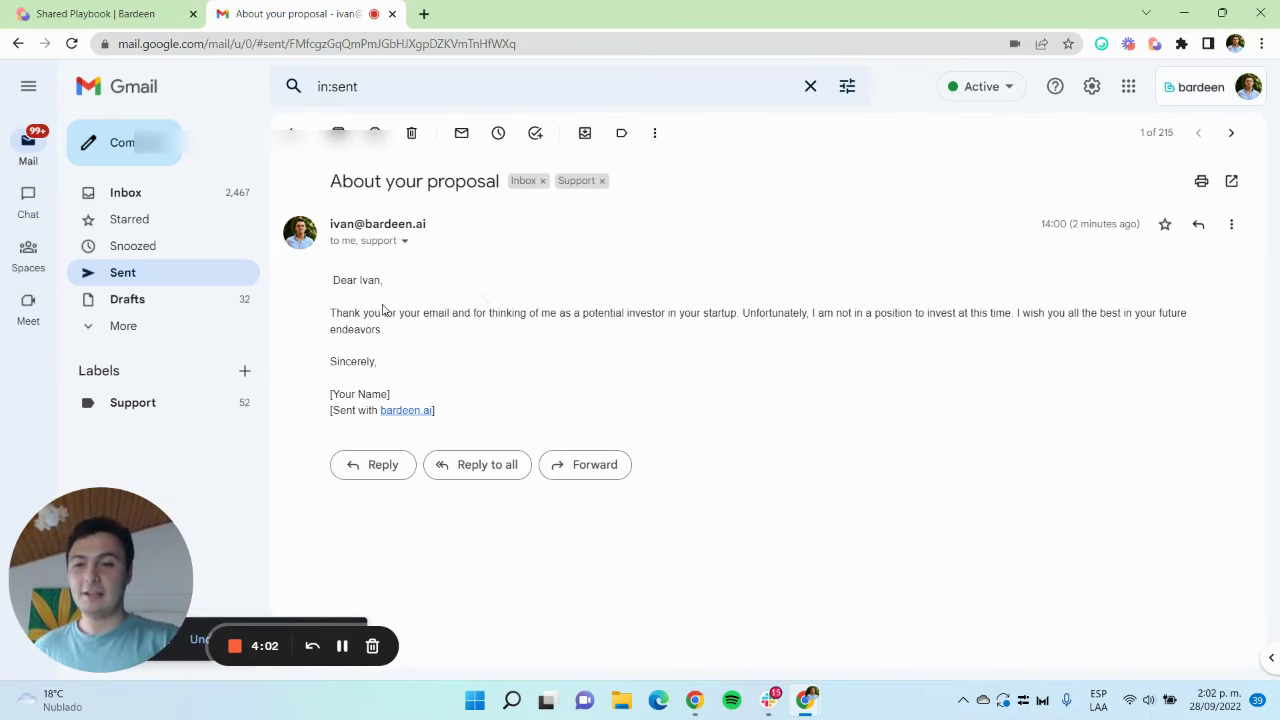
- Open the newest 'About your proposal' reply and adjust zoom to read the vacation-based rejection
left_click(184, 274)
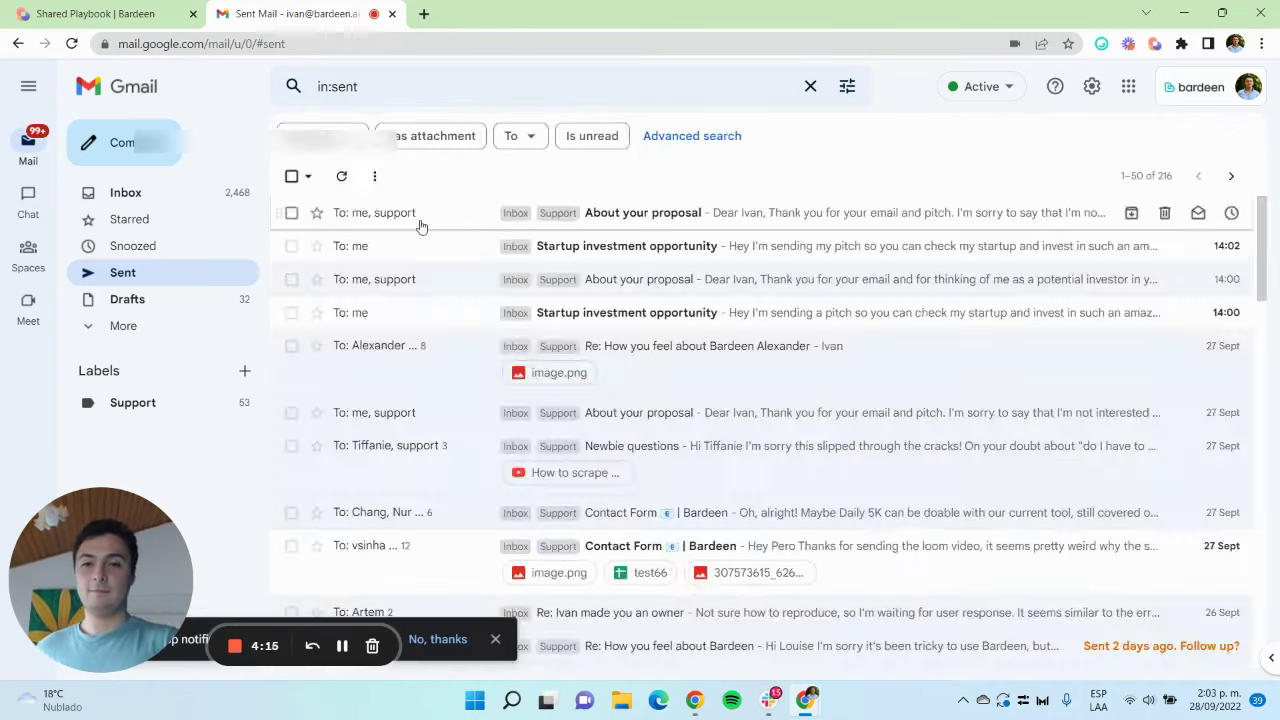
left_click(420, 218)
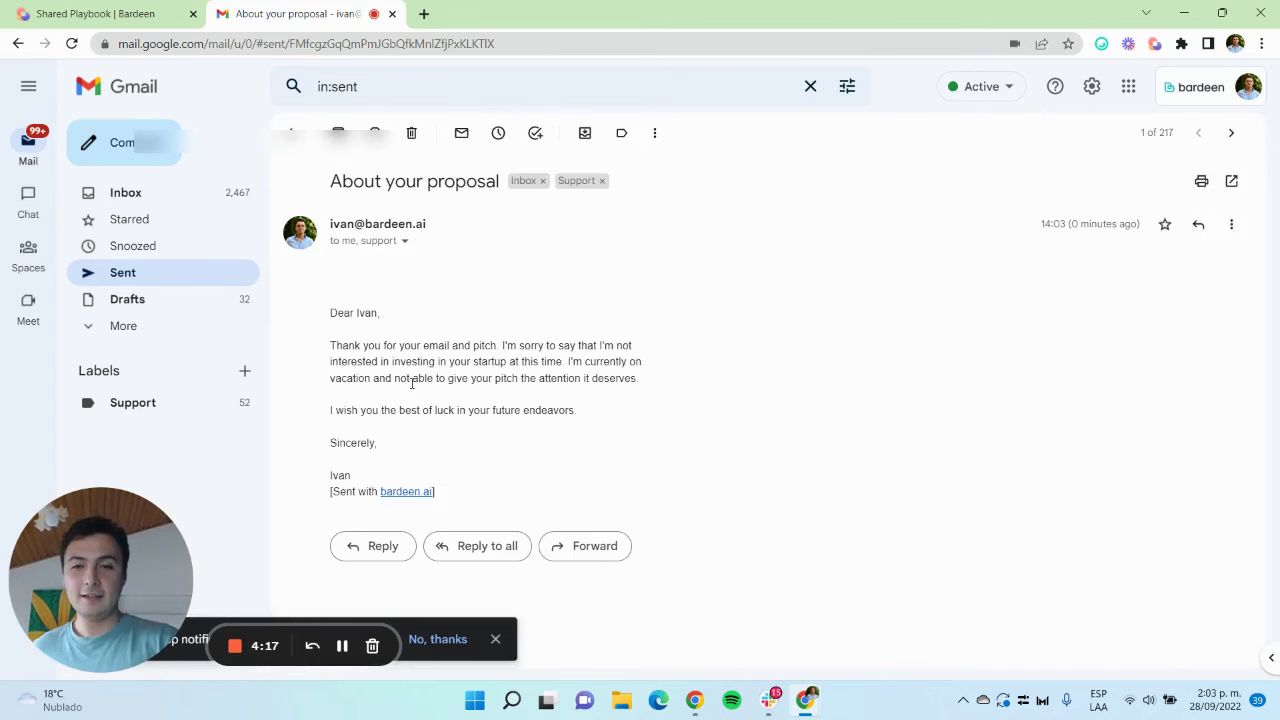
key("ctrl+plus")
key("ctrl+plus")
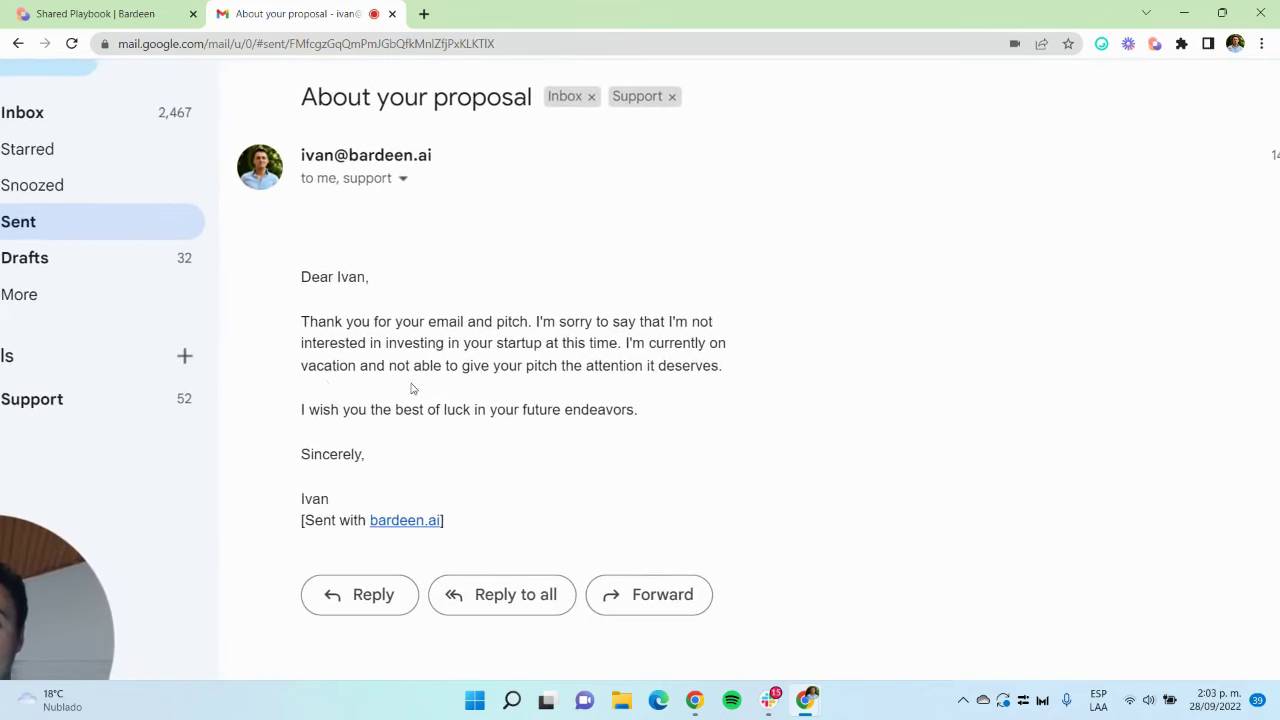
key("ctrl+minus")
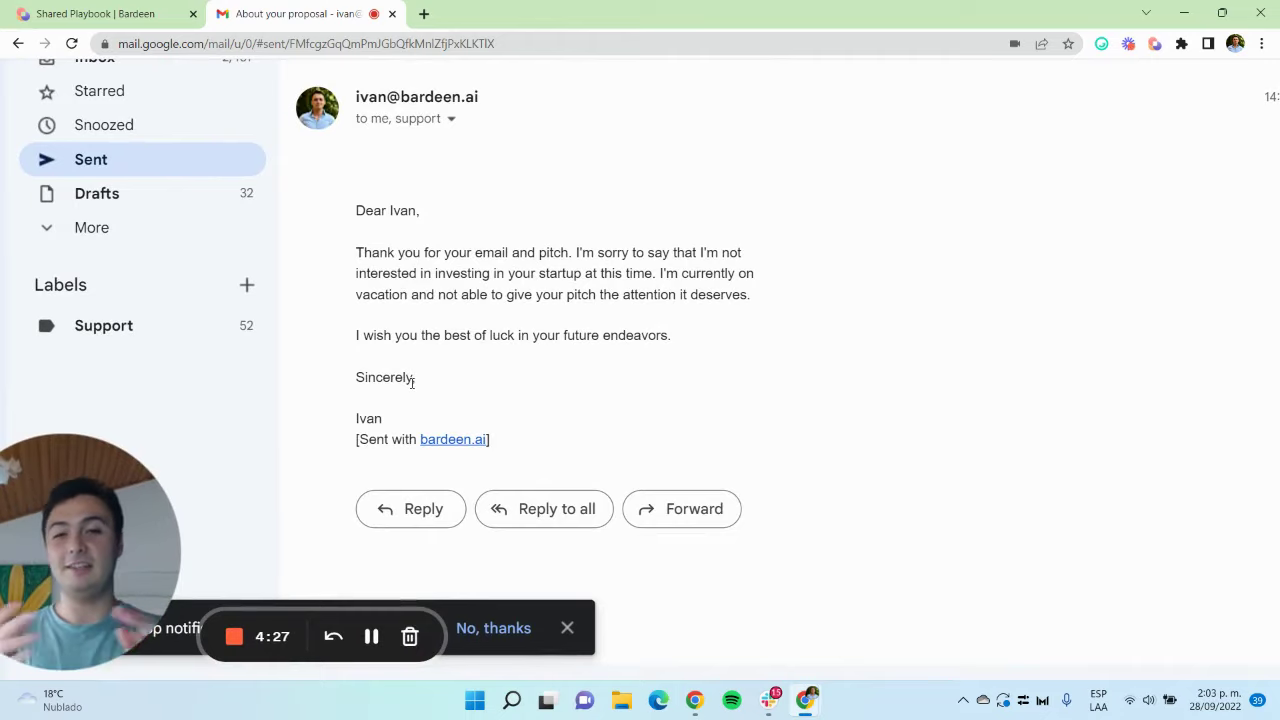
key("ctrl+minus")
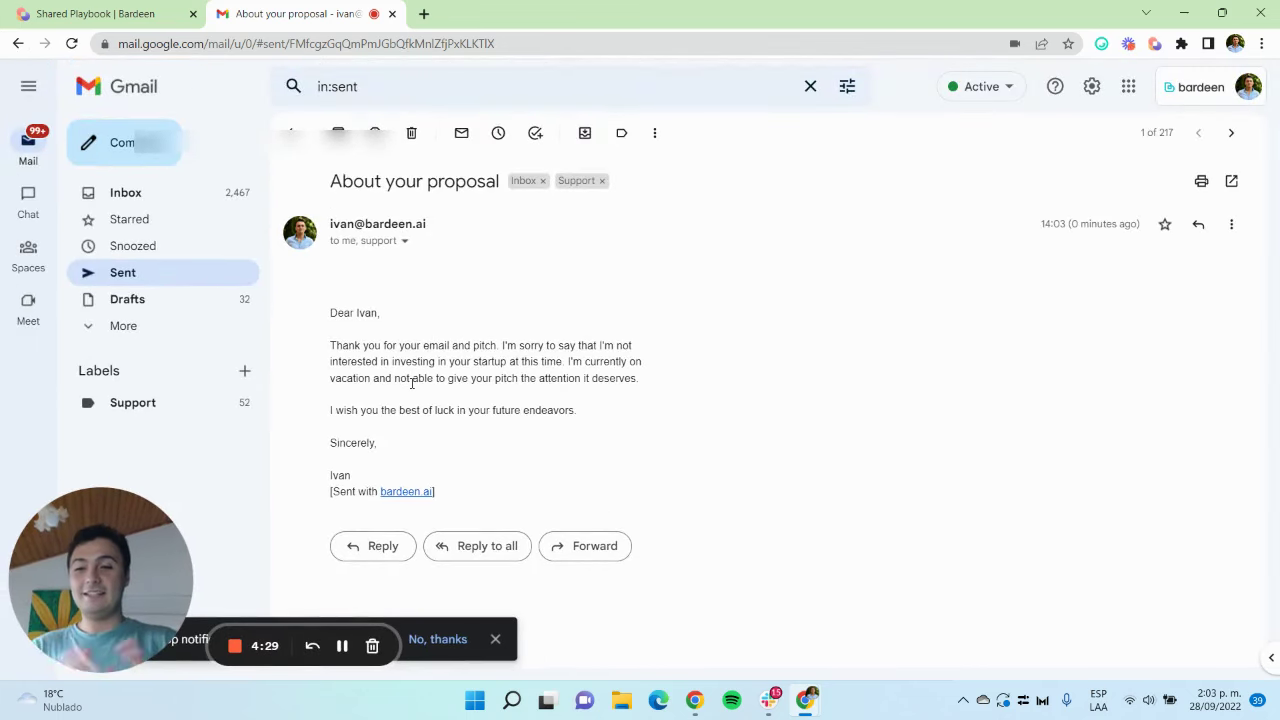